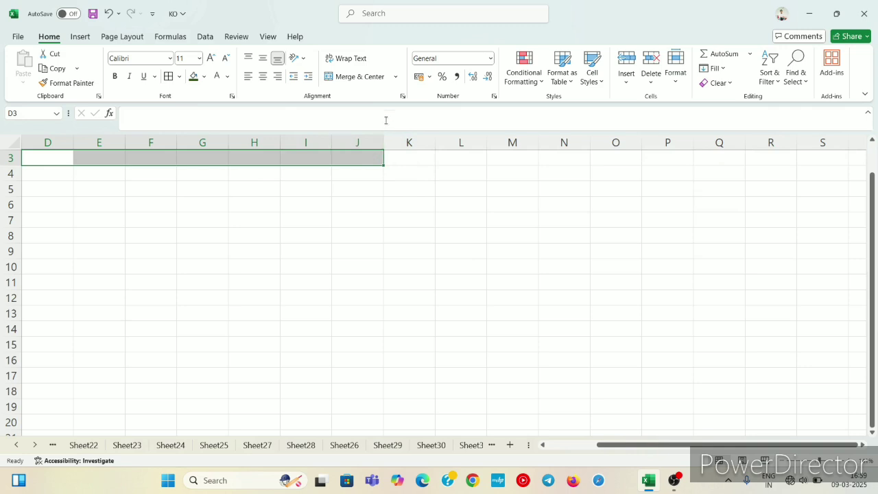
Merge the selected cells D3:J3 with Merge Across.
click(395, 76)
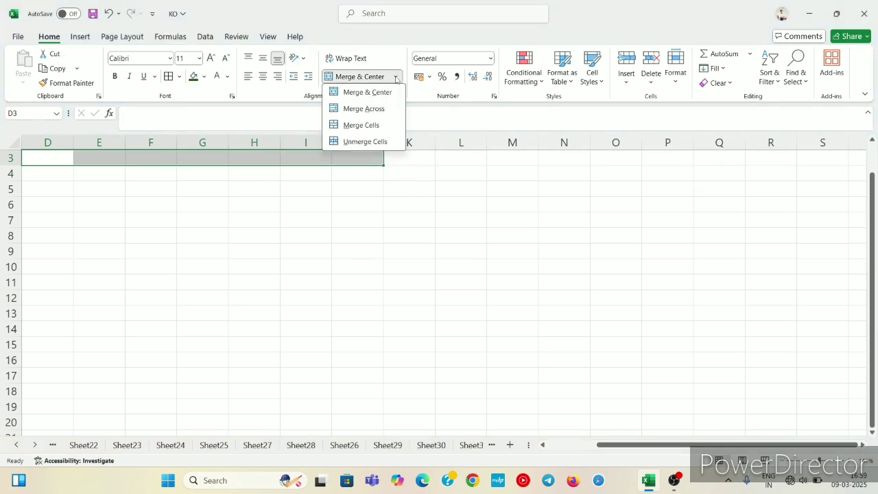
click(378, 108)
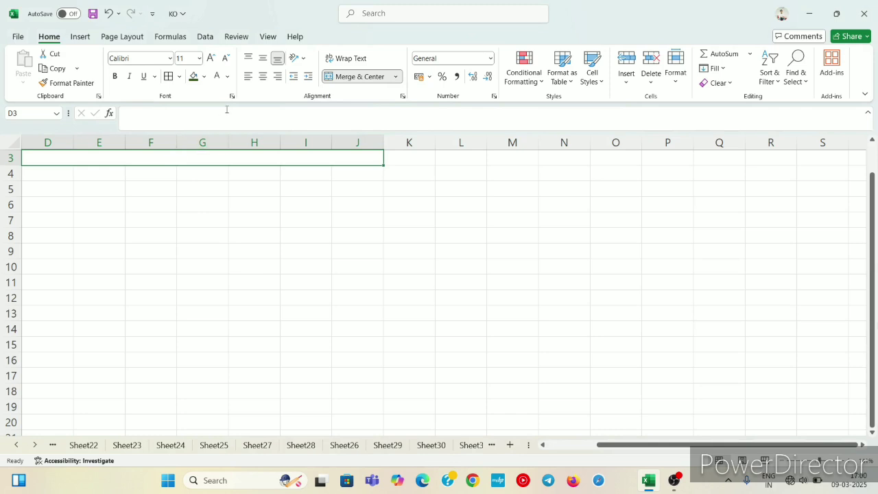
drag(145, 188, 145, 159)
Enter the title "Discount in MS Excel" in the merged cell D3.
click(145, 158)
text(Di)
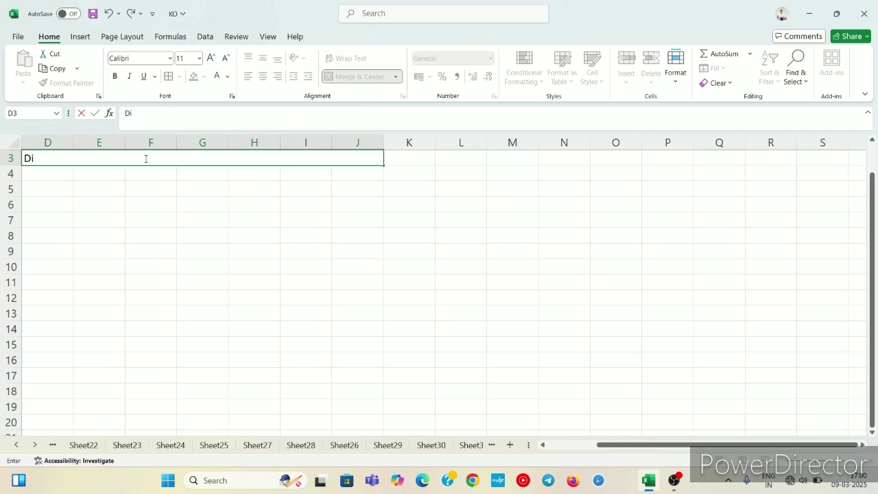
text(scount in MS e)
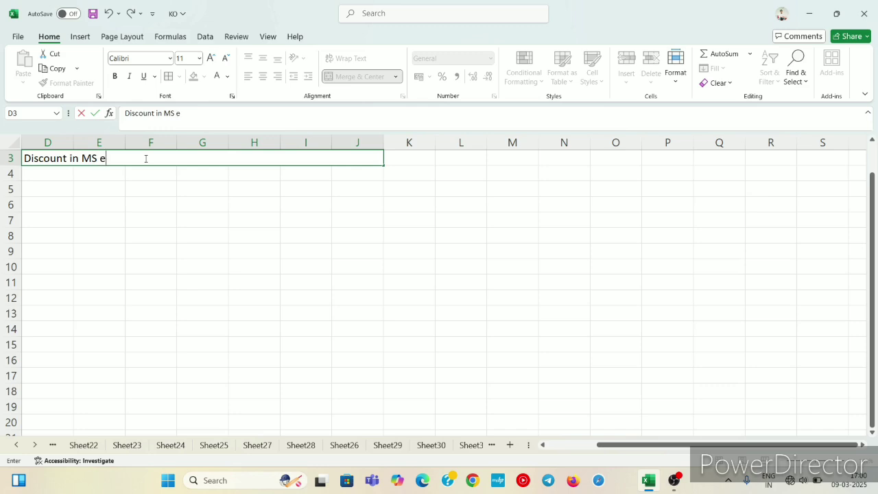
key(BackSpace)
text(EX)
key(BackSpace)
text(xcel)
click(153, 254)
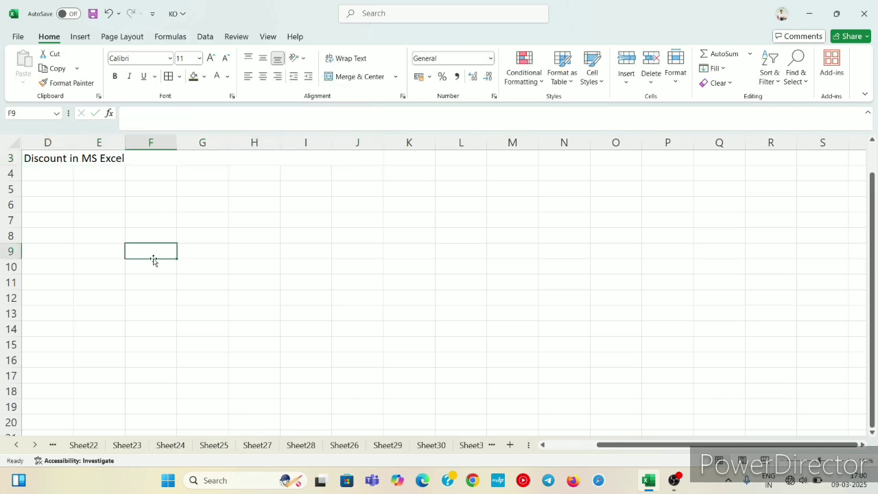
Center the title in D3 horizontally and increase its font size to 22.
click(157, 158)
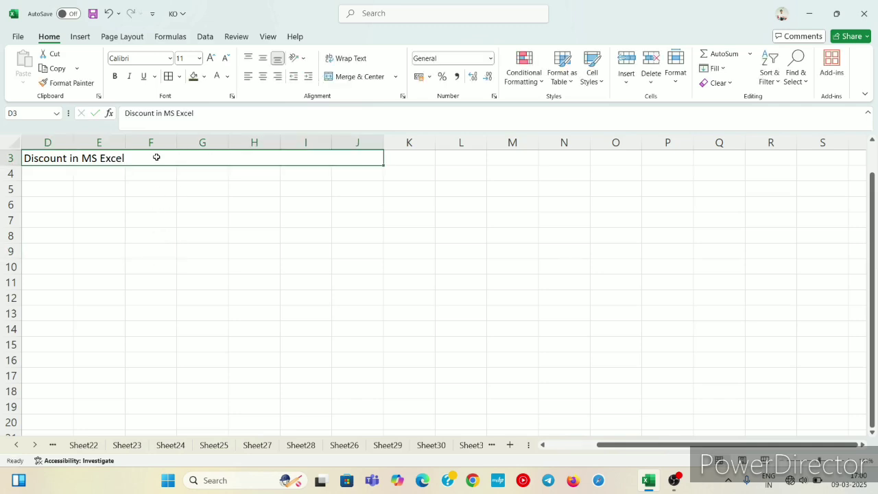
click(263, 77)
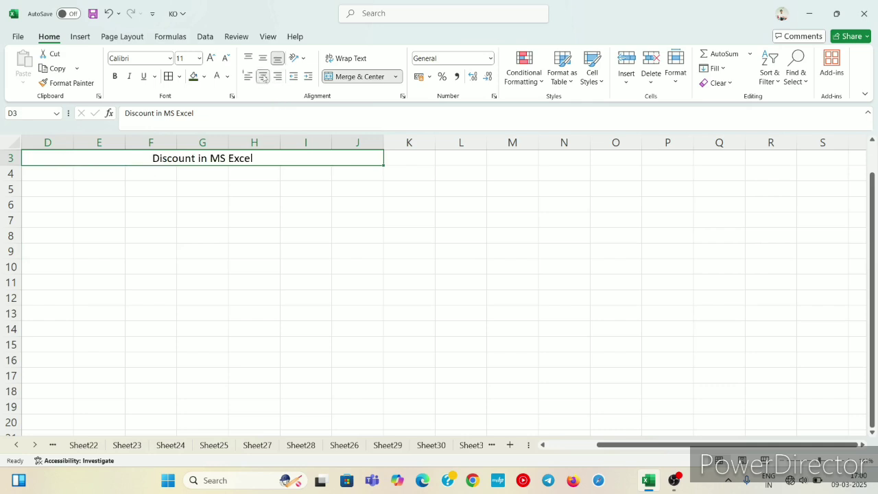
click(210, 58)
click(210, 58)
click(211, 58)
click(211, 59)
click(210, 58)
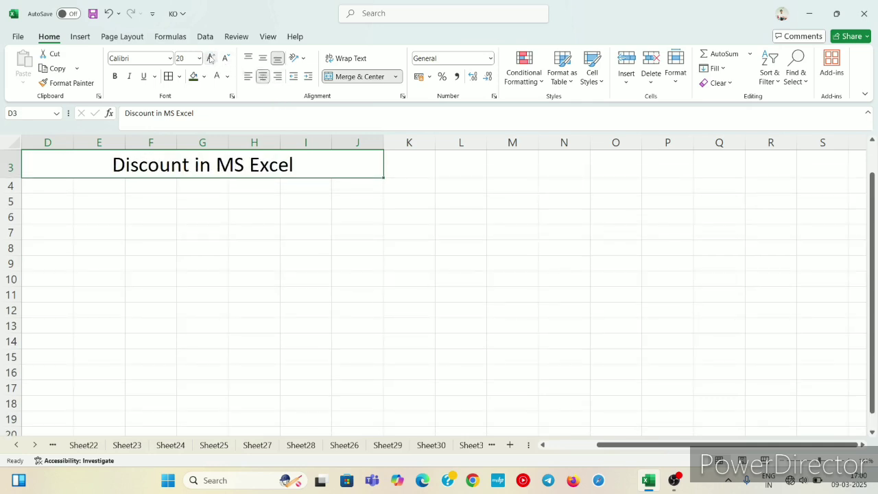
click(210, 59)
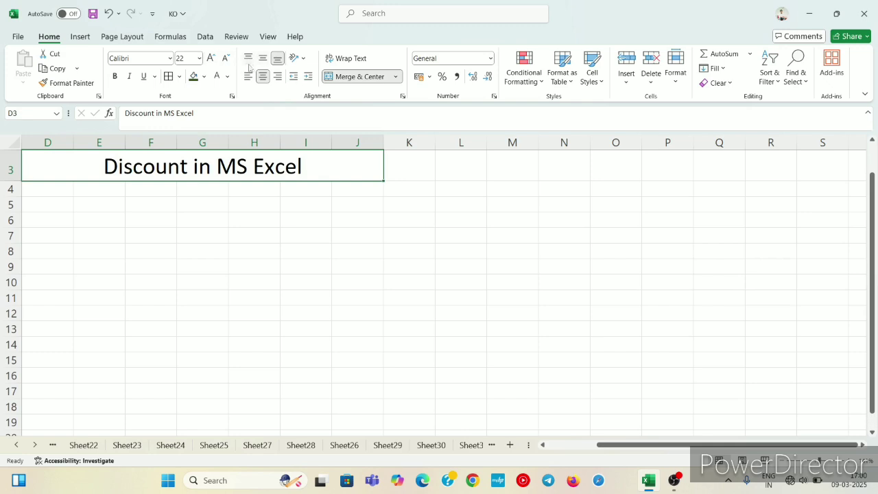
Set the title's font colour to white and its cell fill to the standard dark blue.
click(227, 77)
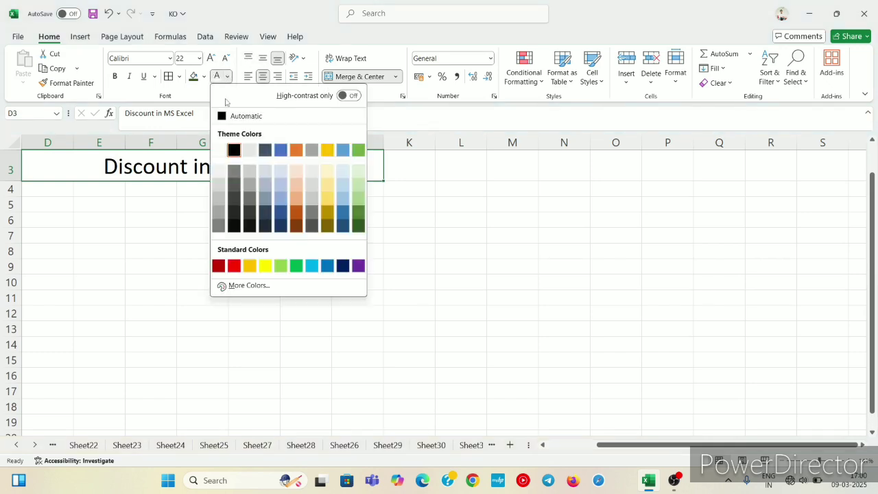
click(221, 147)
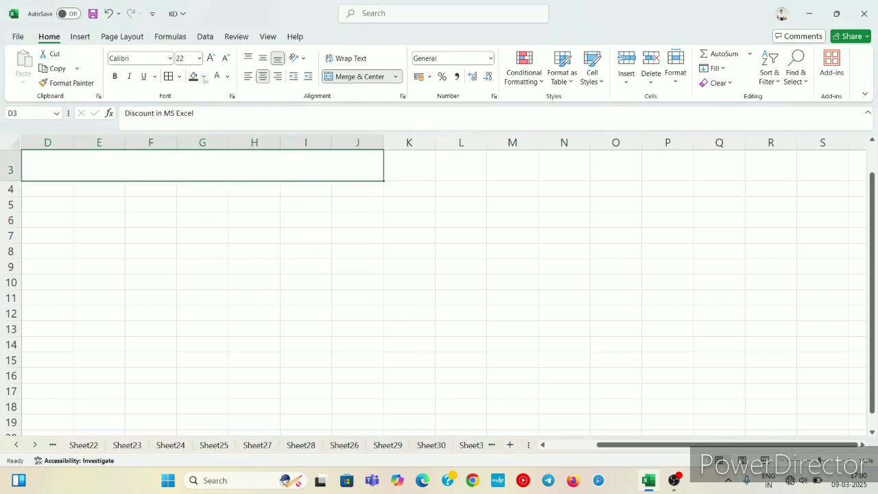
click(204, 76)
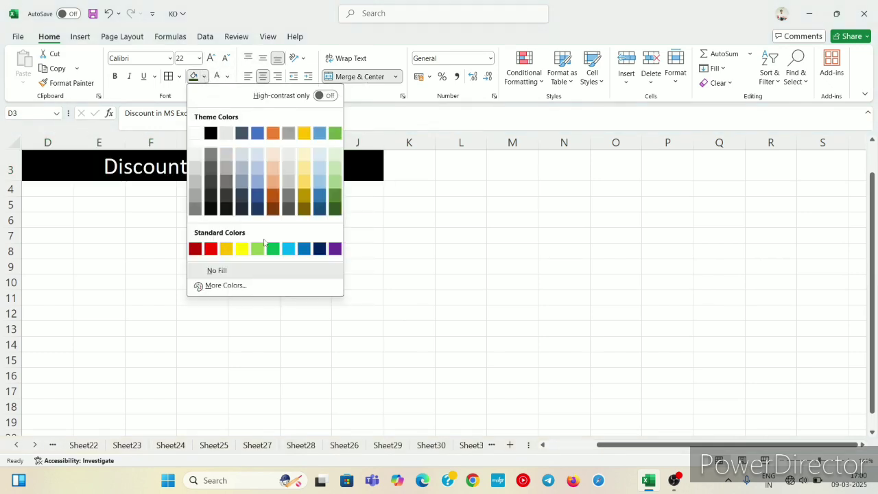
click(320, 249)
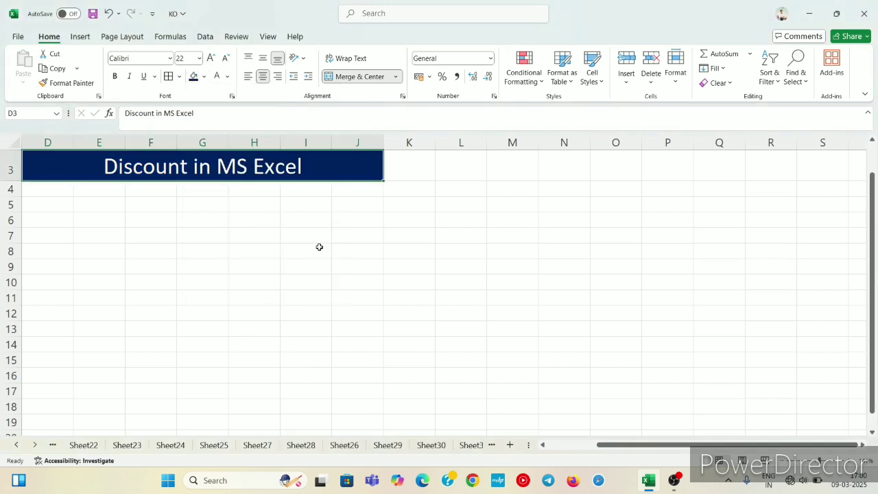
Enter the column header "S.NO" in cell D4 below the title.
click(42, 189)
click(109, 215)
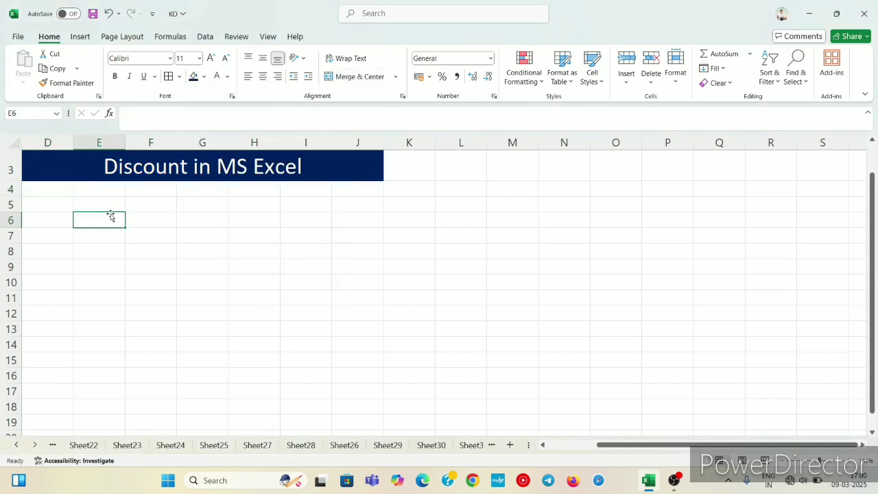
click(53, 189)
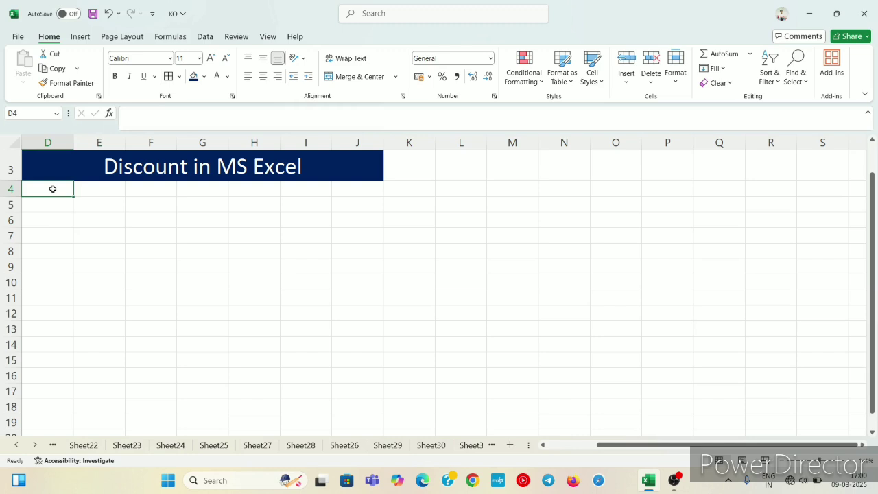
text(s)
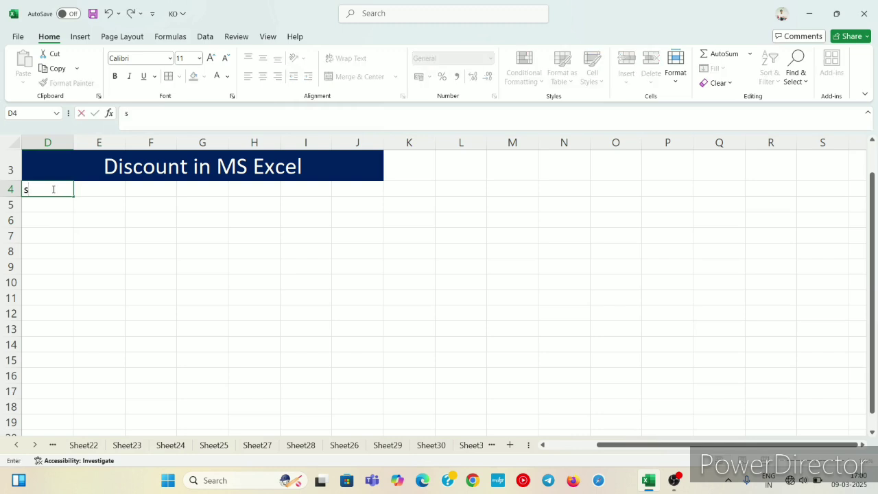
key(BackSpace)
text(S.NO)
key(Tab)
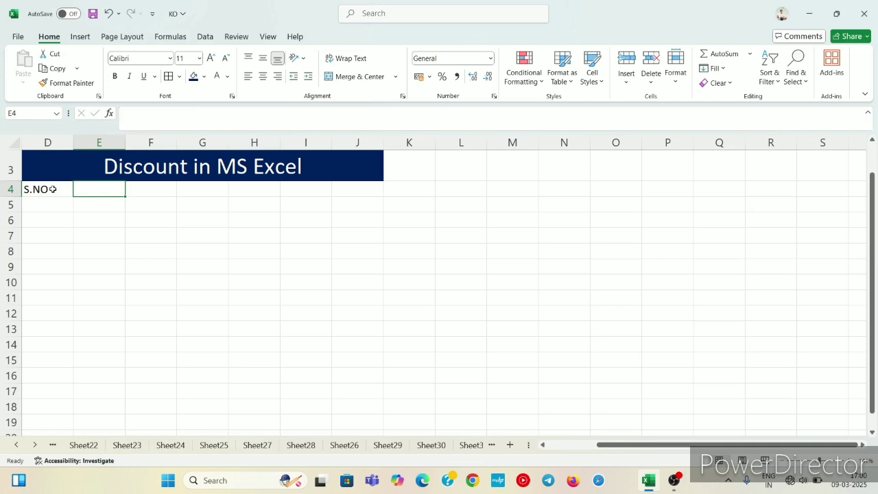
Enter the column header "PRODUCT" in cell E4 and widen column E slightly.
text(N)
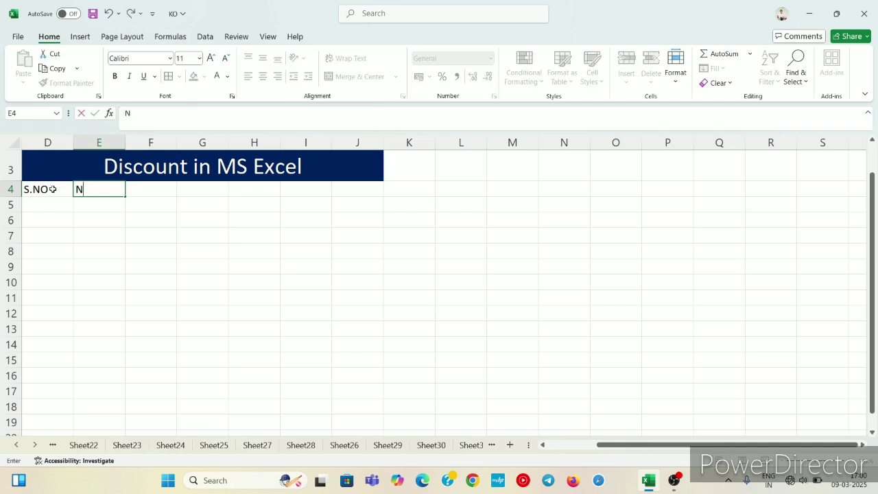
key(BackSpace)
text(PRODUCT)
click(106, 237)
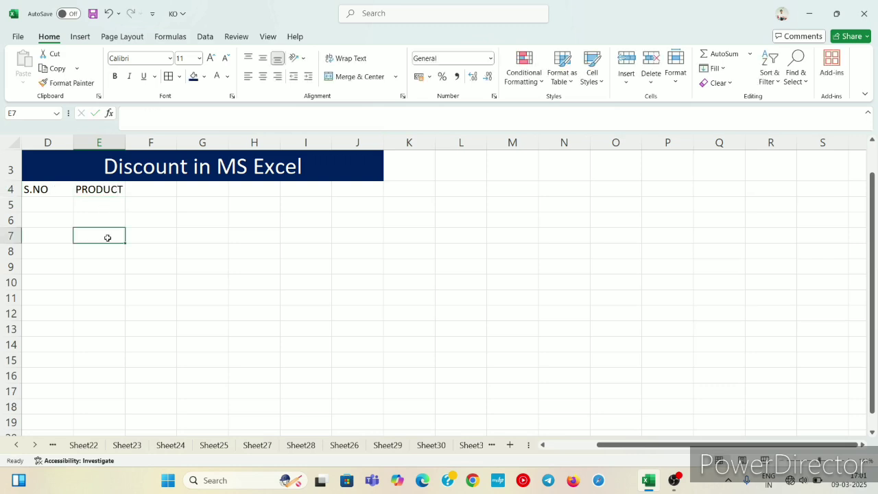
click(118, 186)
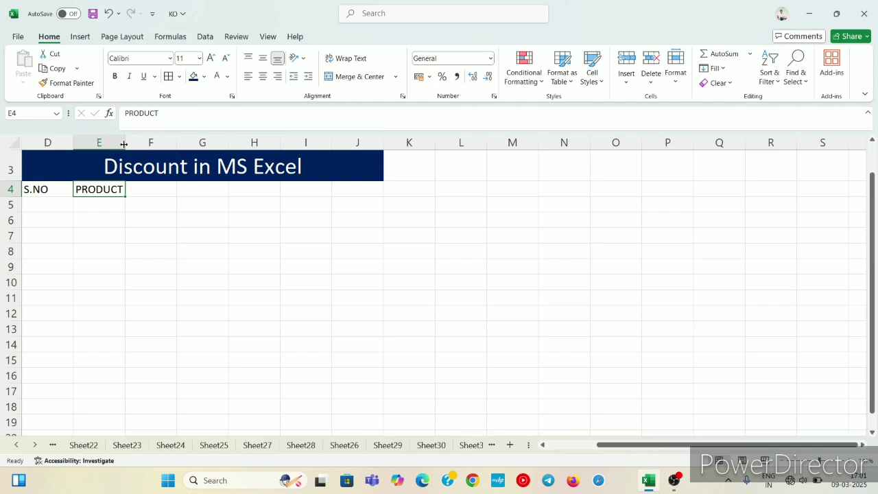
drag(123, 143, 126, 143)
Enter the column header "PRICE" in cell F4.
click(149, 191)
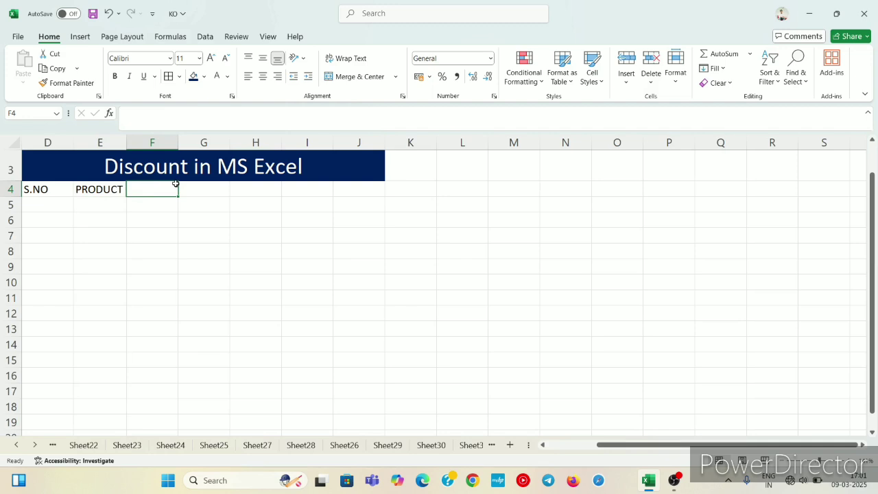
text(PRIC)
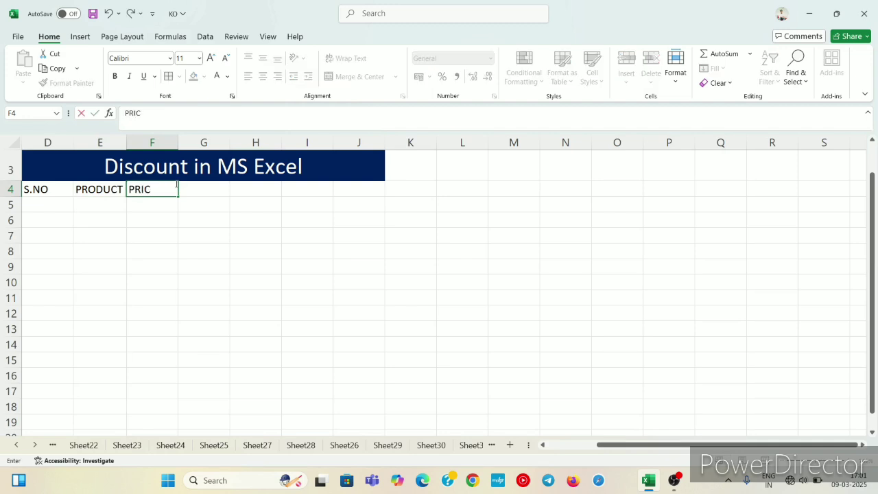
text(E)
click(217, 189)
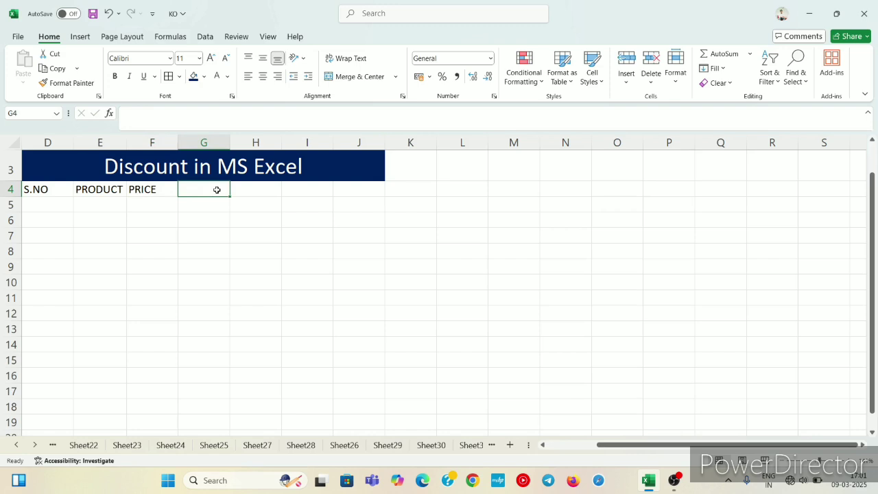
Copy the "PRICE" header from F4 into cell G4.
click(159, 191)
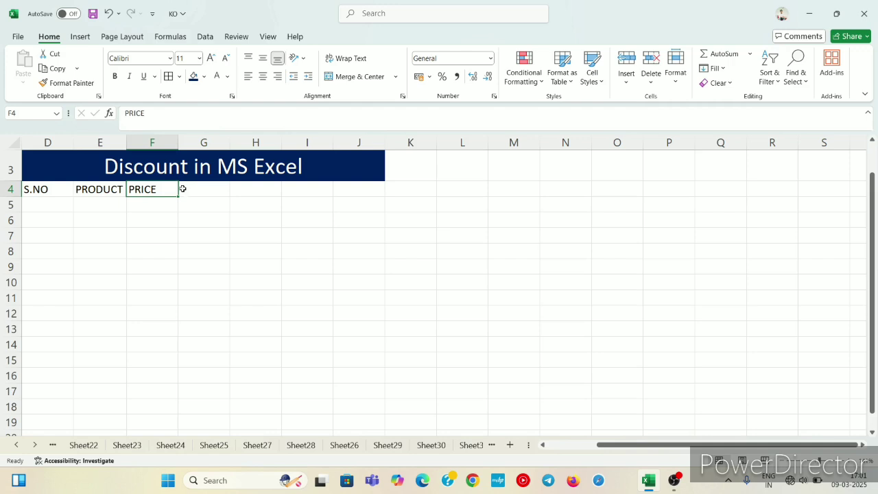
click(191, 190)
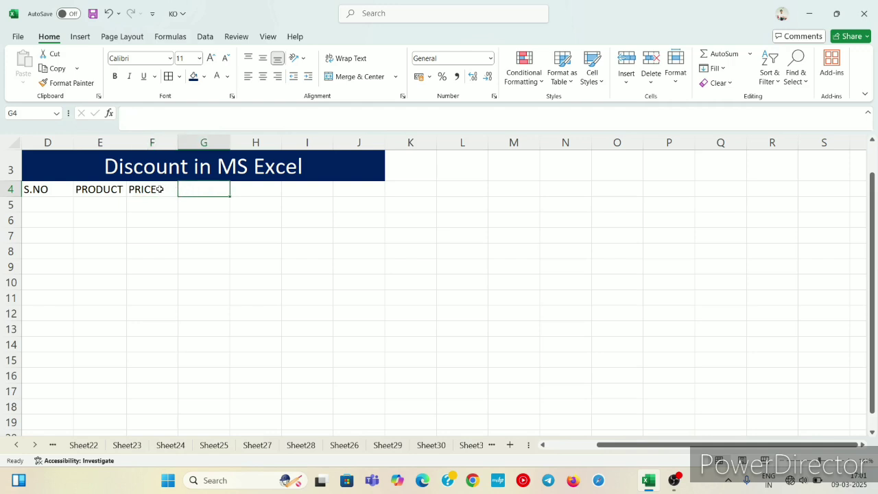
click(159, 189)
key(ctrl+c)
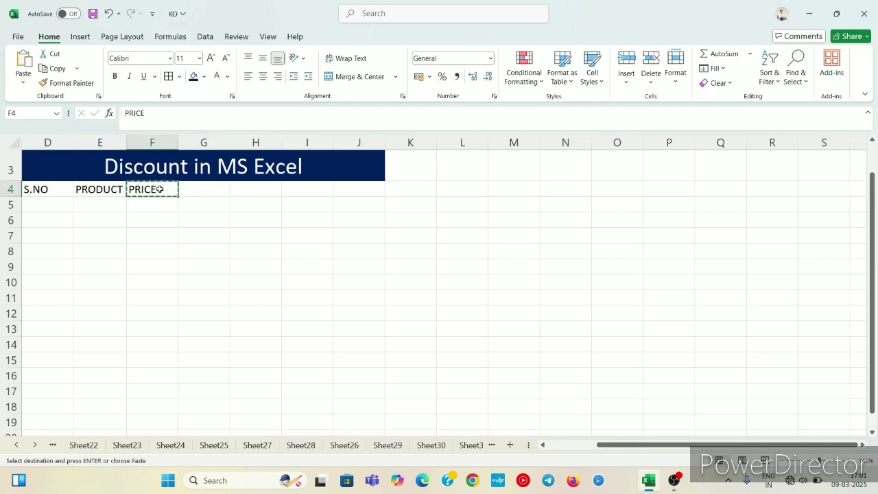
click(201, 189)
key(ctrl+v)
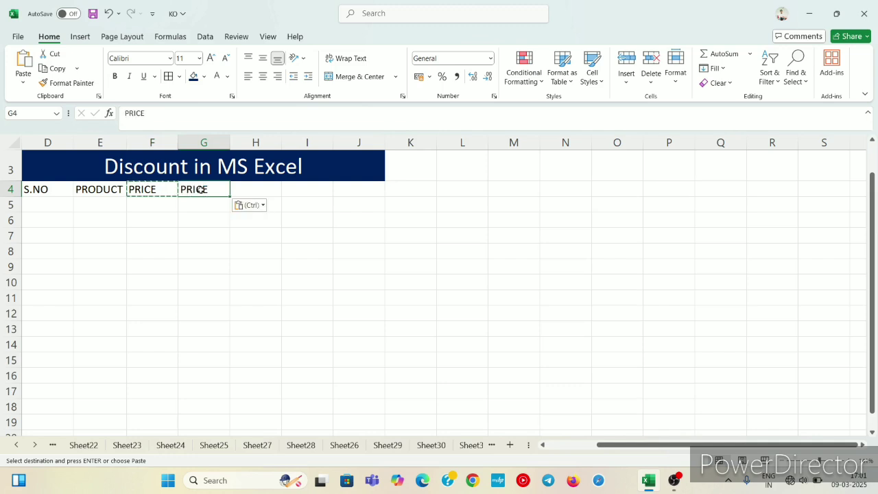
click(195, 218)
click(151, 223)
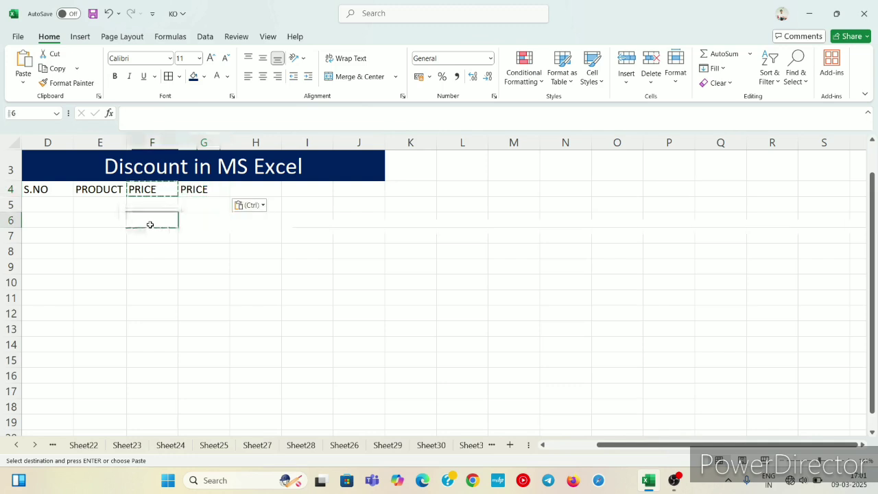
double_click(151, 224)
Replace the header in cell F4 with "QTY".
click(142, 191)
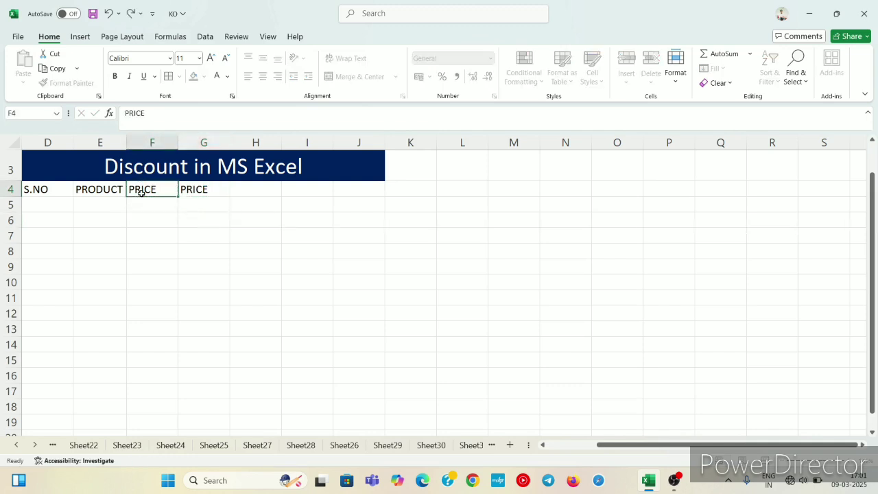
key(BackSpace)
text(QTY)
Enter the column header "TOTAL" in cell H4.
click(254, 189)
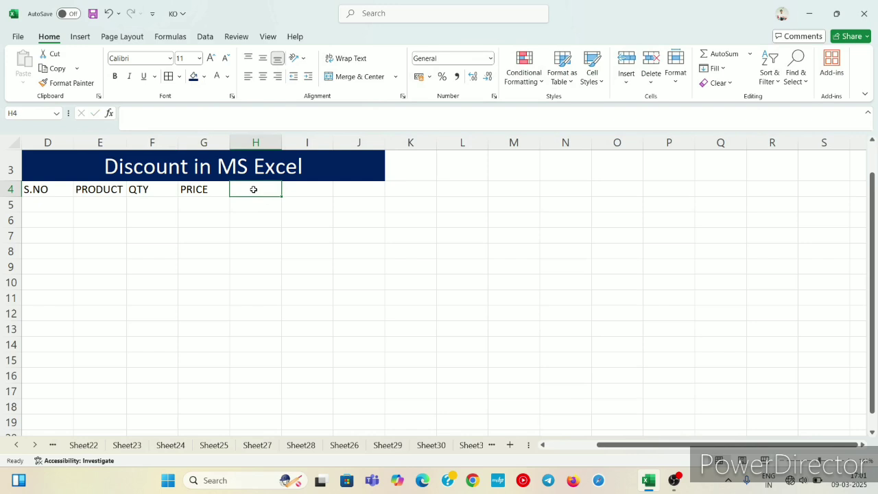
text(TOTAL)
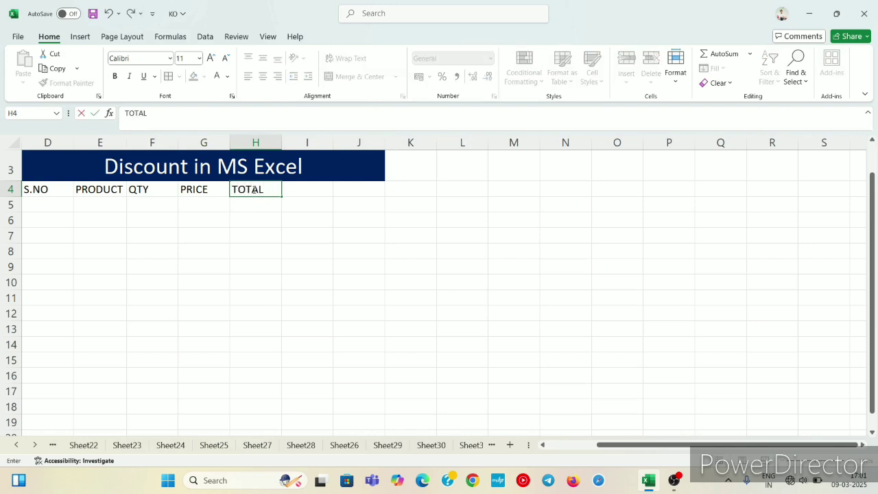
key(Return)
Enter the column header "DISCOUNT" in cell I4 and widen column I to fit it.
key(Right)
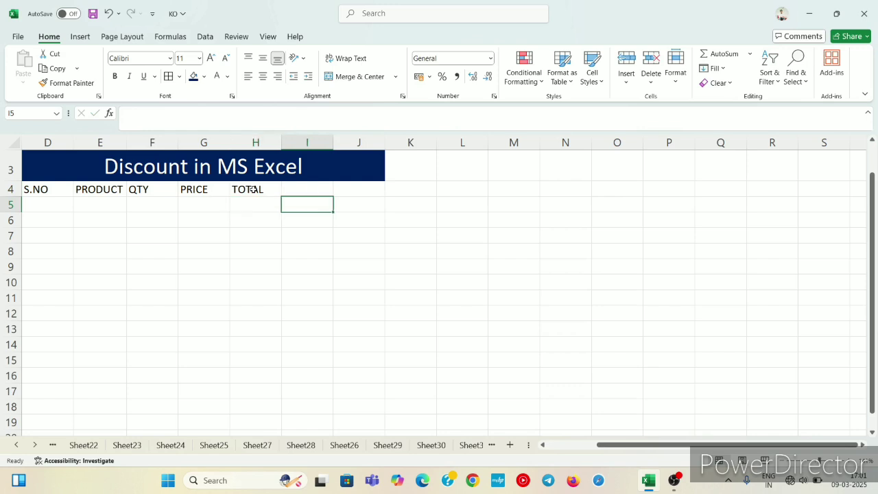
key(Up)
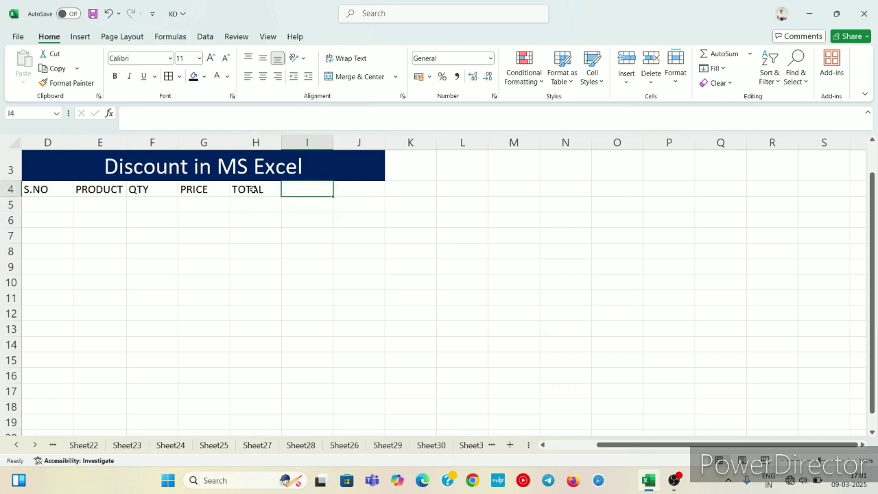
text(d)
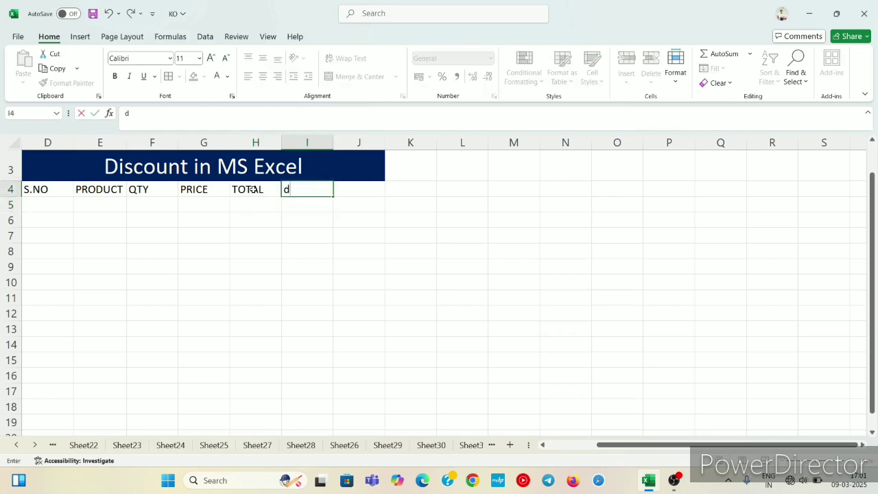
key(BackSpace)
text(DISCOUNT)
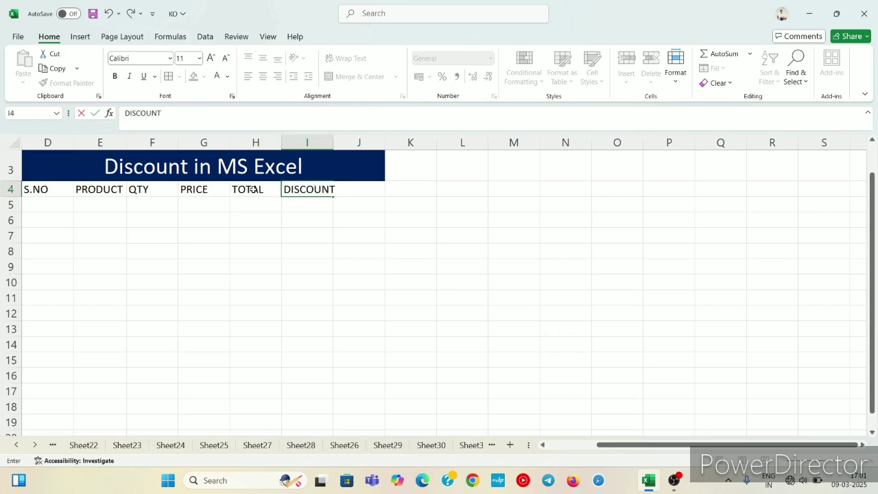
key(Tab)
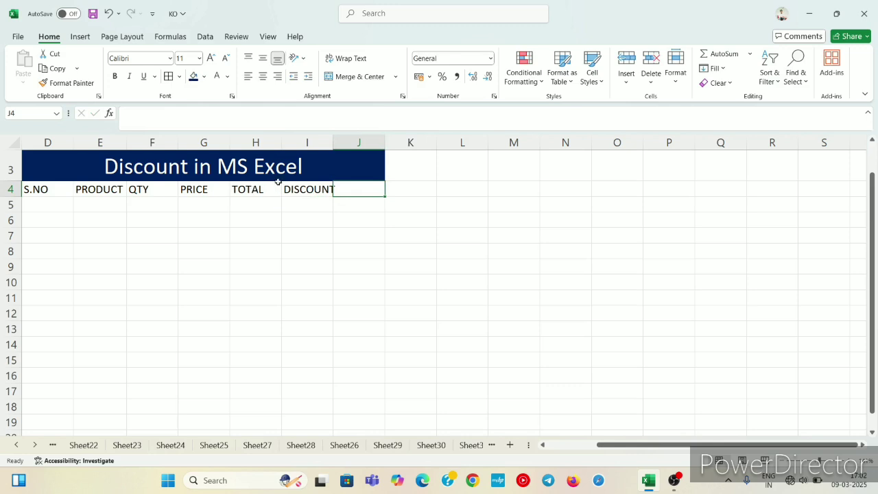
drag(334, 146, 341, 146)
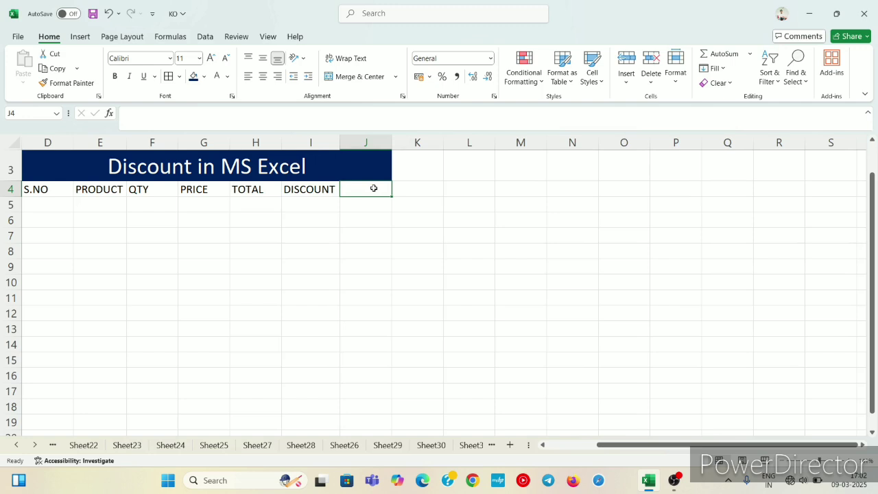
Enter the column header "TOTAL AMOUNT" in cell J4 and widen column J to fit it.
text(TOTAL)
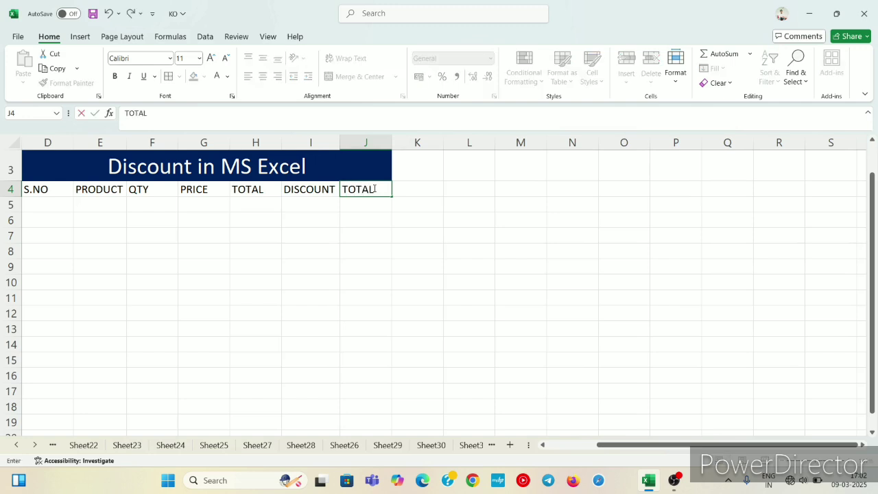
text( AMOUNT)
click(410, 222)
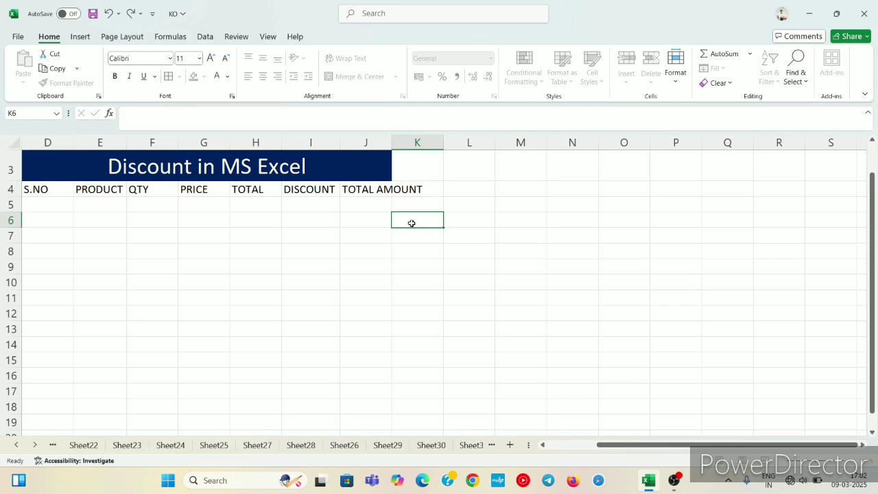
click(389, 192)
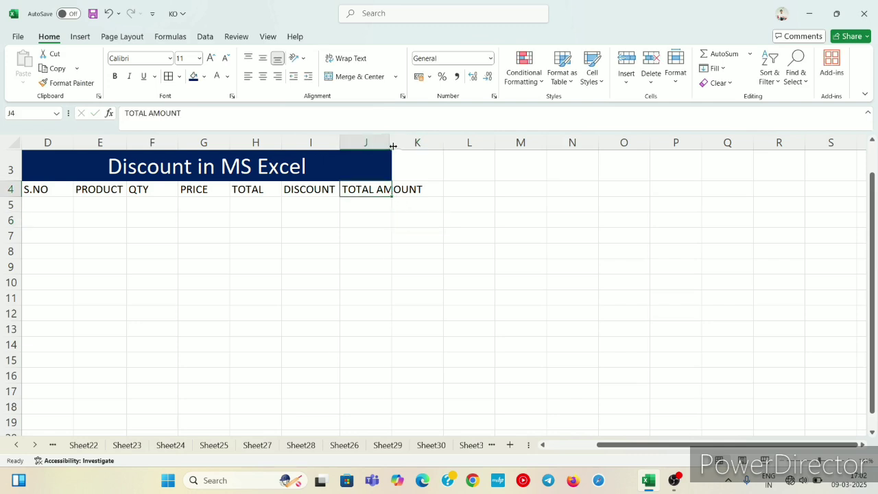
drag(394, 146, 428, 149)
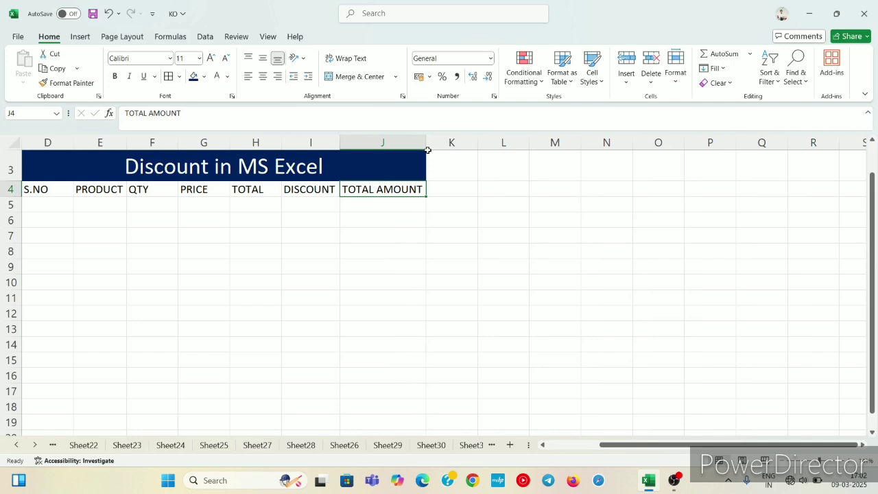
Enter 1 and 2 in D5 and D6 and extend the series down to 5 in D9.
click(51, 206)
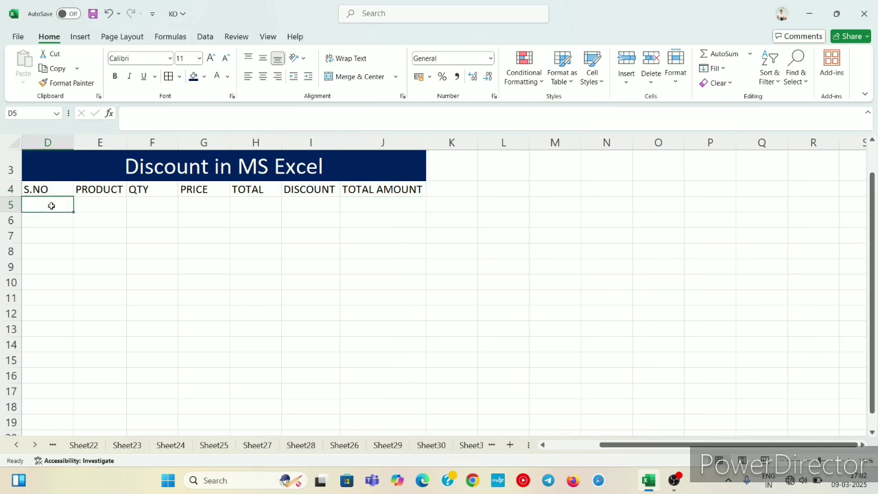
text(1)
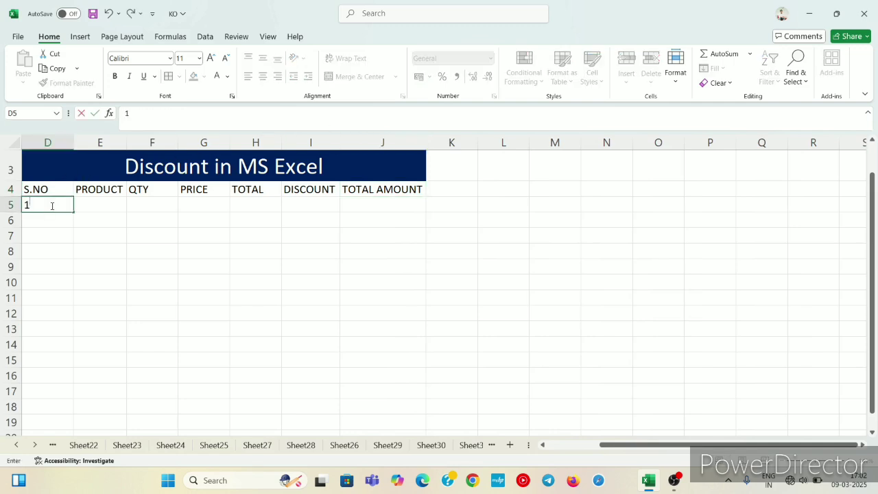
key(Return)
text(2)
click(51, 206)
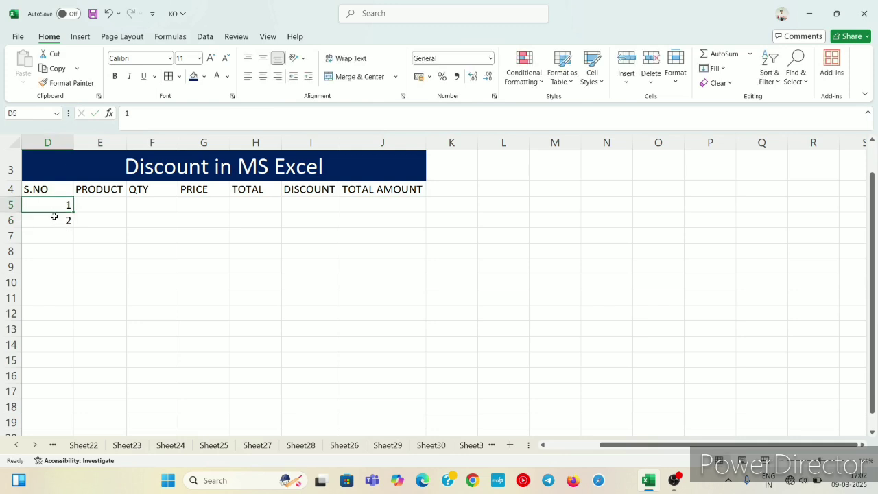
drag(53, 206, 73, 273)
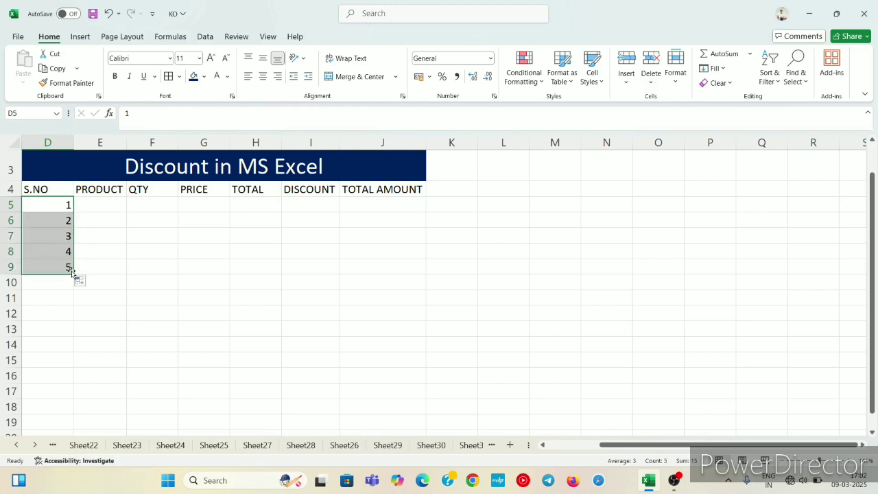
Enter the products KEYBOARD and MOUSE in cells E5 and E6.
click(86, 203)
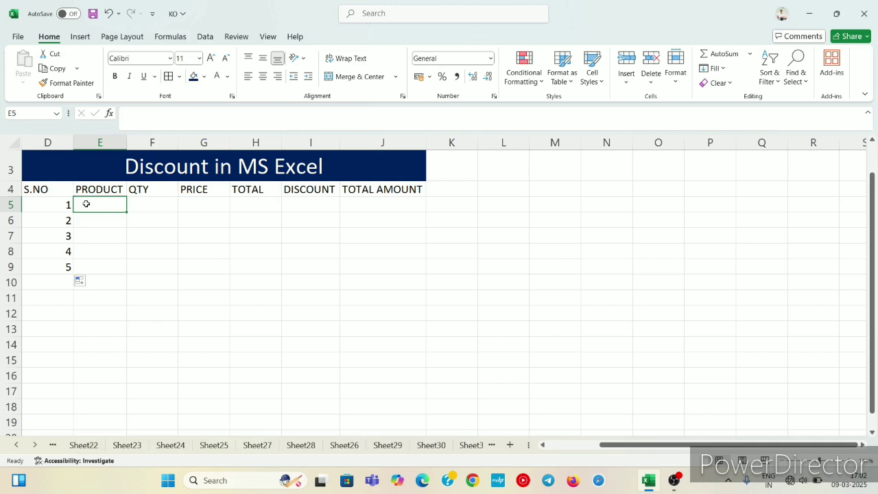
text(KEY)
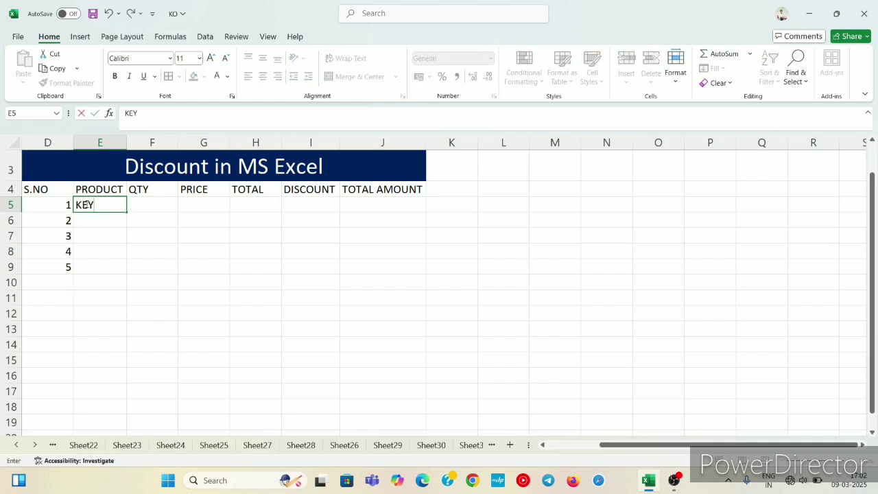
text(BOARD)
key(Return)
text(MO)
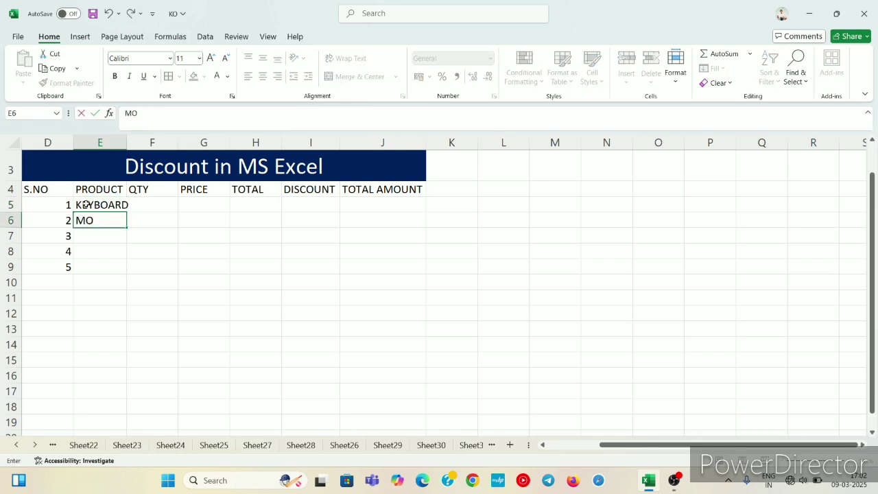
text(USE)
key(Return)
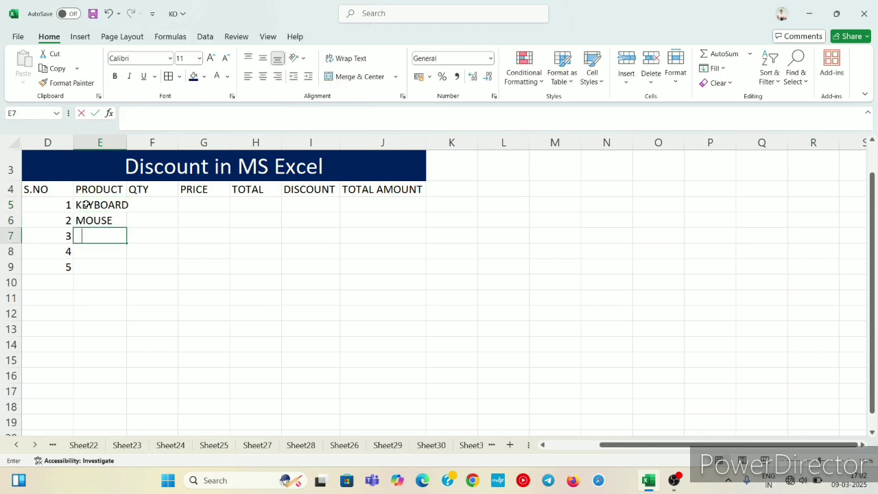
Enter the products RAM and CPU in cells E7 and E8.
text(RAN)
key(BackSpace)
text(M)
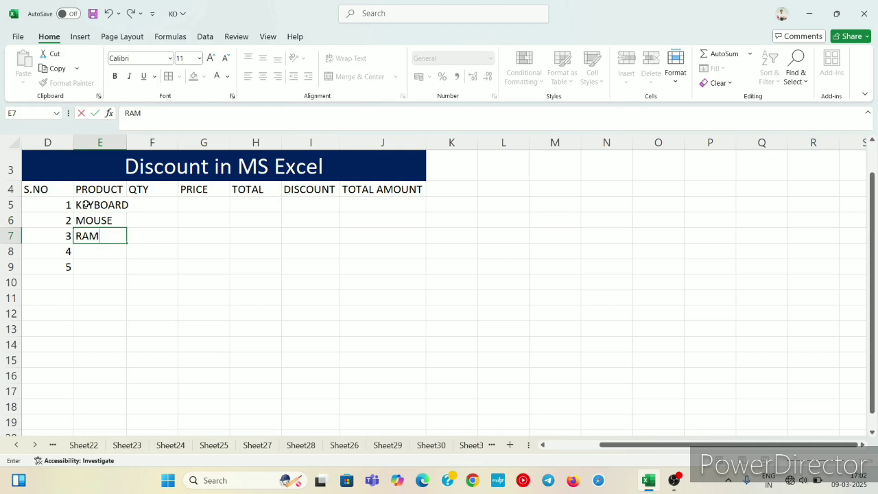
key(Return)
text(CPU)
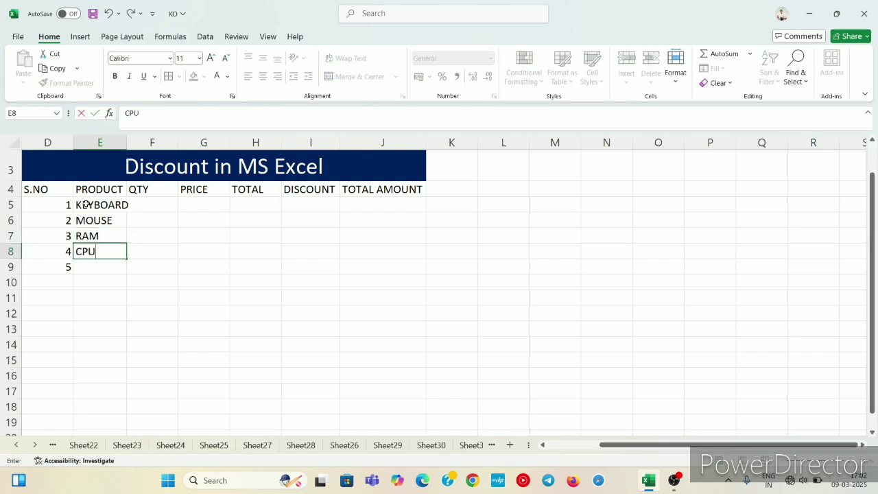
key(Return)
Enter the product MONITOR in cell E9 and autofit column E to its contents.
text(MON)
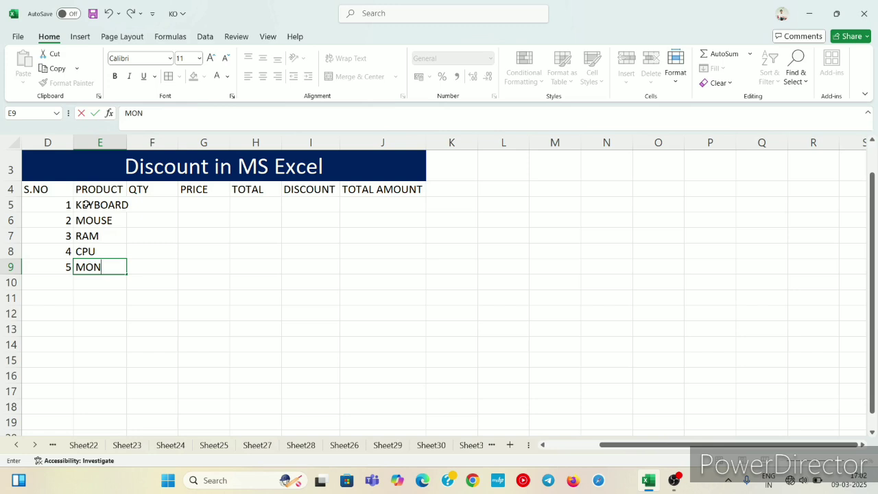
text(ITOR)
click(117, 222)
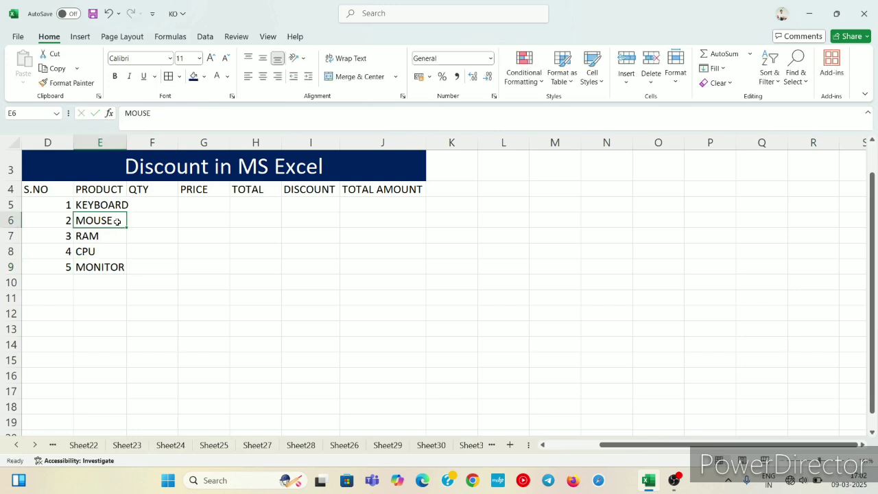
double_click(127, 149)
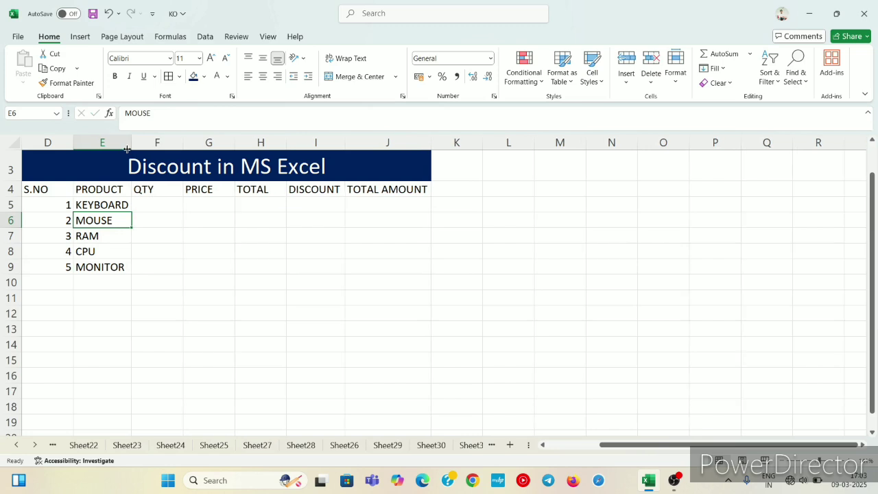
click(148, 204)
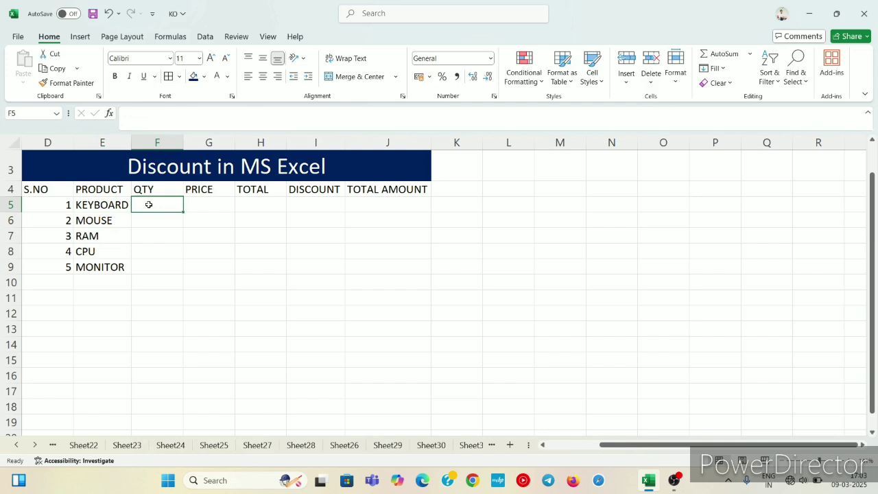
text(5)
key(Return)
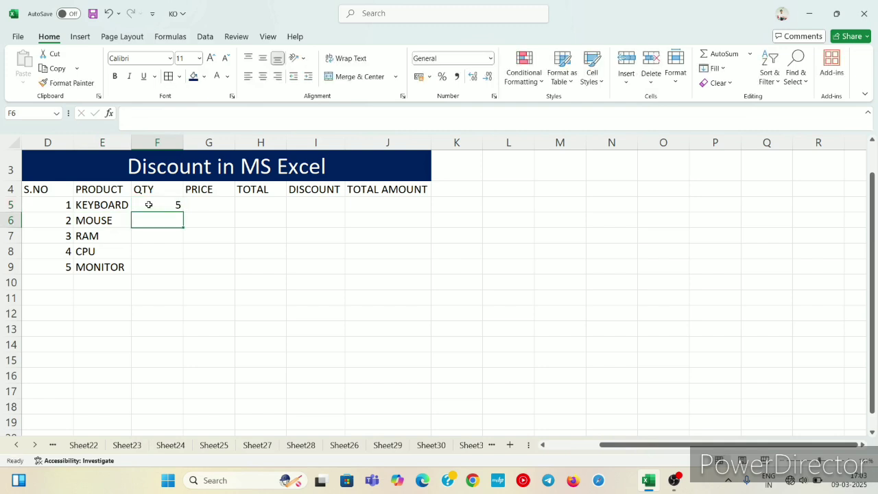
Set the QTY values to 2 for KEYBOARD in F5 and 5 for MOUSE in F6.
click(149, 204)
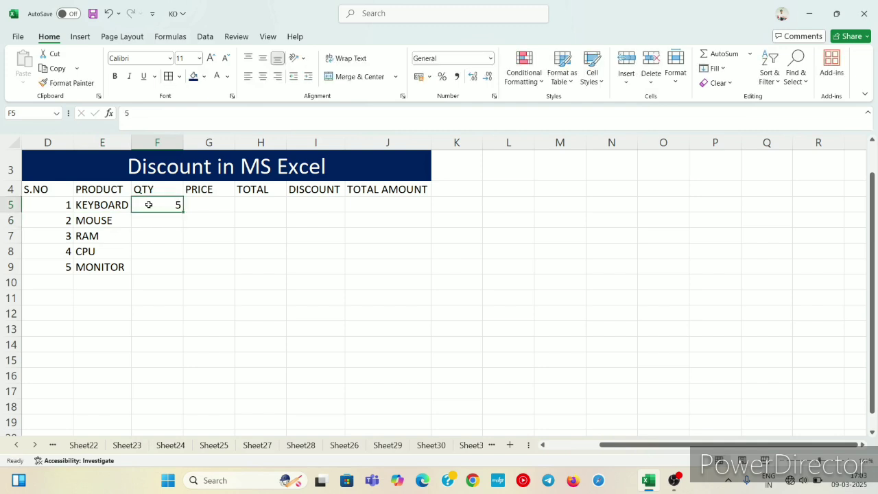
key(BackSpace)
text(5)
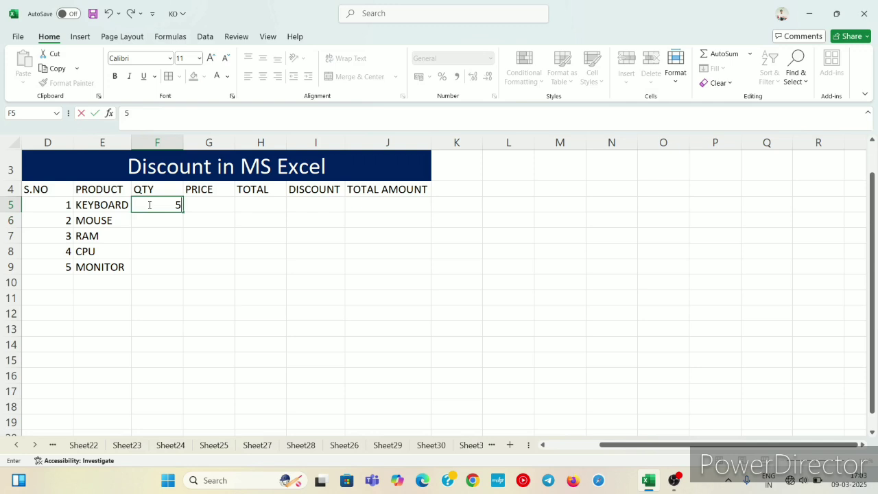
key(BackSpace)
text(2)
key(Return)
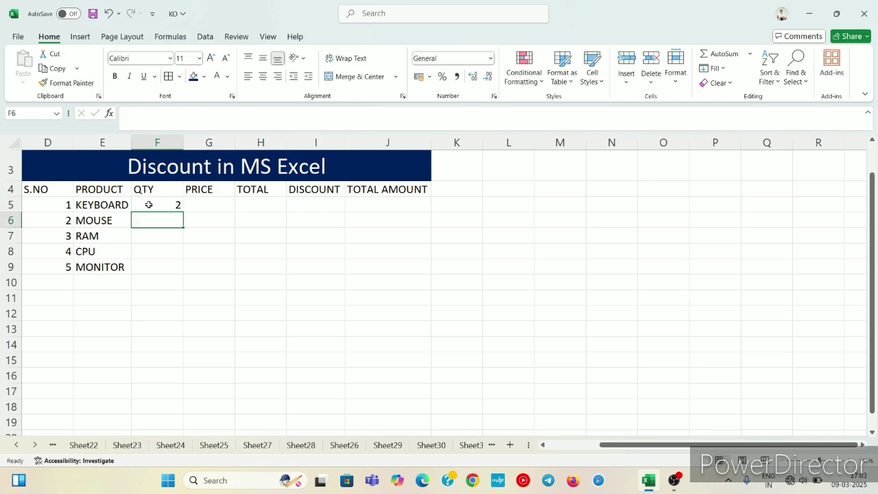
text(5)
key(Return)
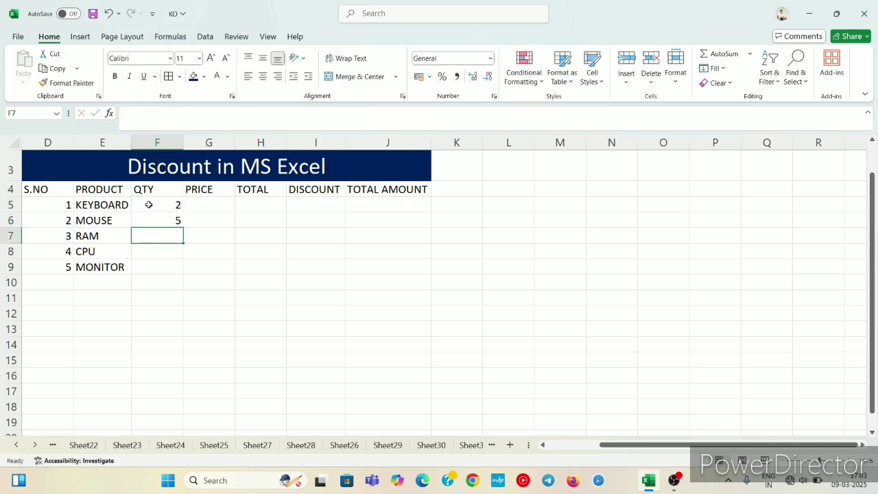
Enter the QTY values 9 for RAM, 5 for CPU and 8 for MONITOR in cells F7 to F9.
text(9)
key(Return)
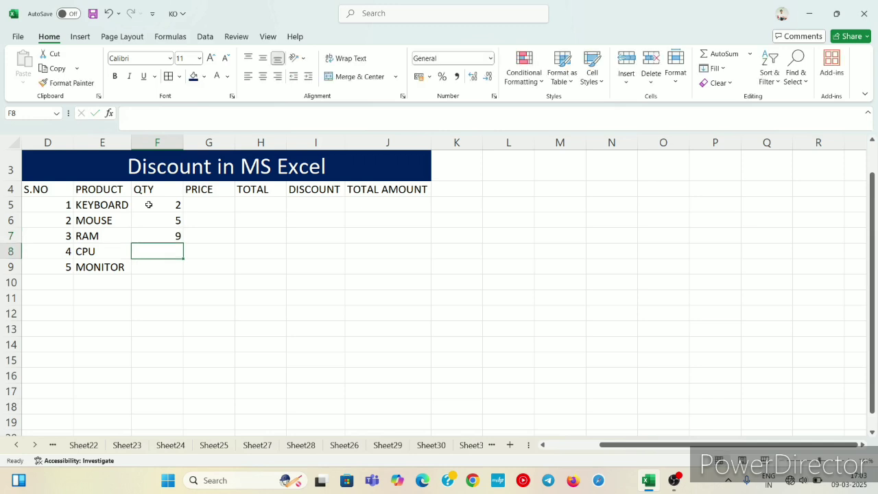
text(5)
key(Return)
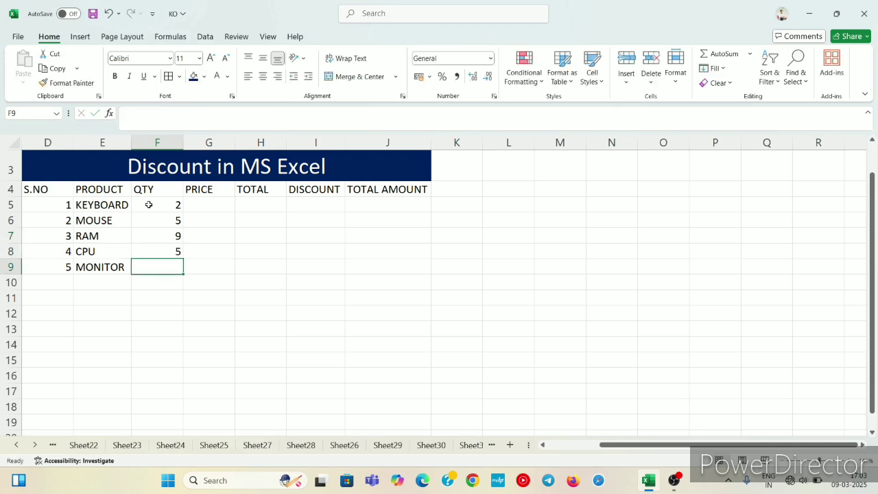
text(8)
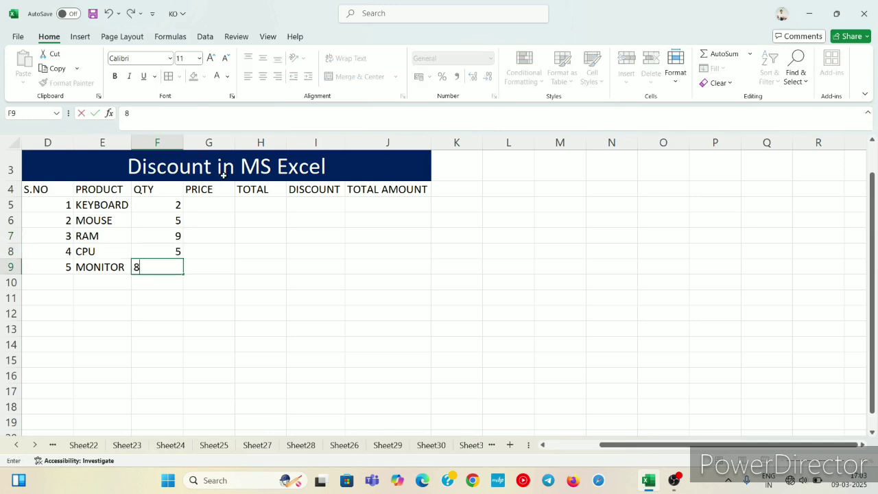
Enter the KEYBOARD price of 500 in cell G5.
click(210, 201)
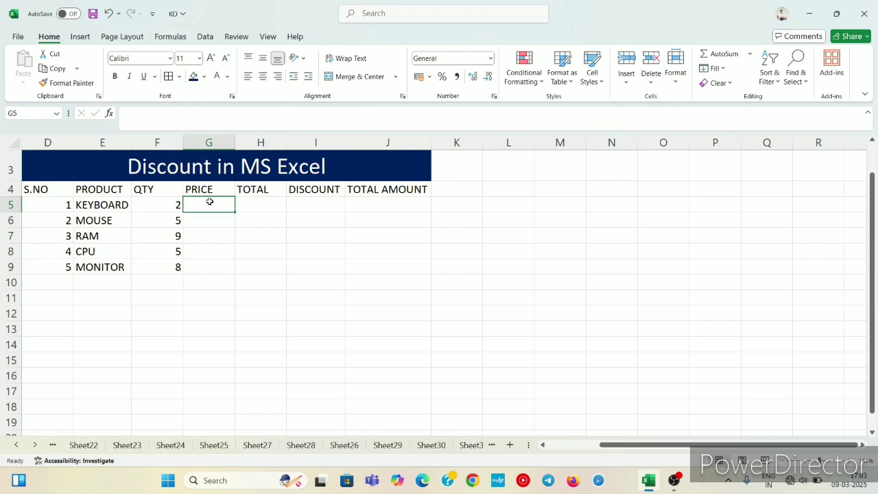
text(5)
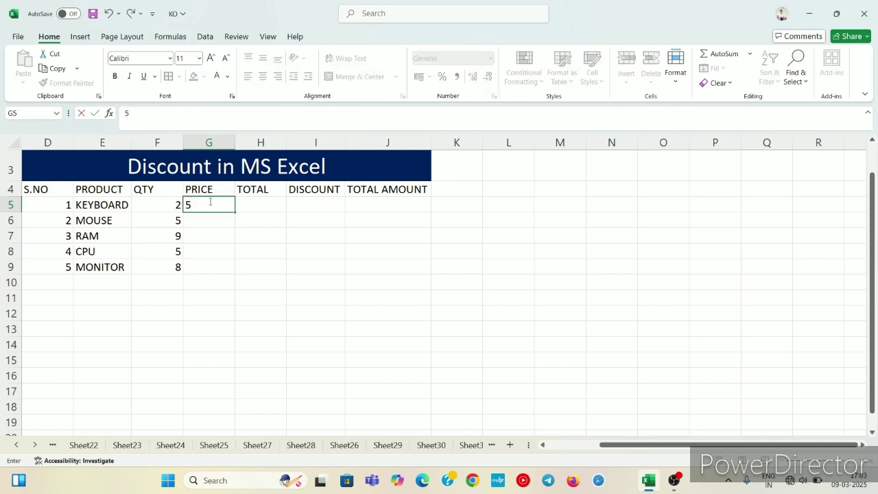
text(00)
key(Return)
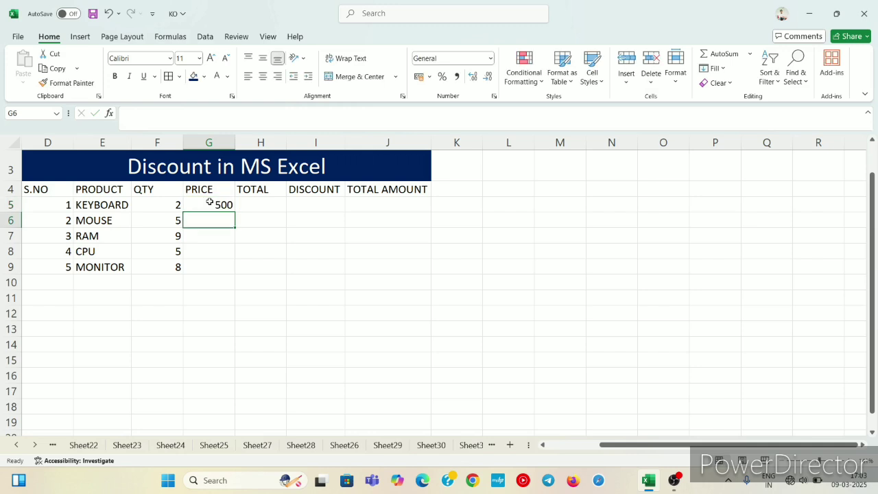
Enter the prices 200 for MOUSE, 1700 for RAM, 8000 for CPU and 6000 for MONITOR in cells G6 to G9.
text(8)
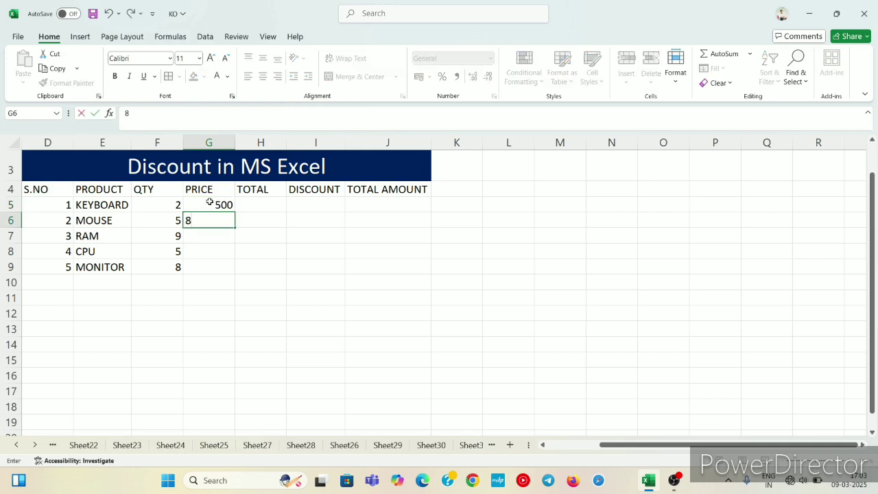
key(BackSpace)
text(200)
key(Return)
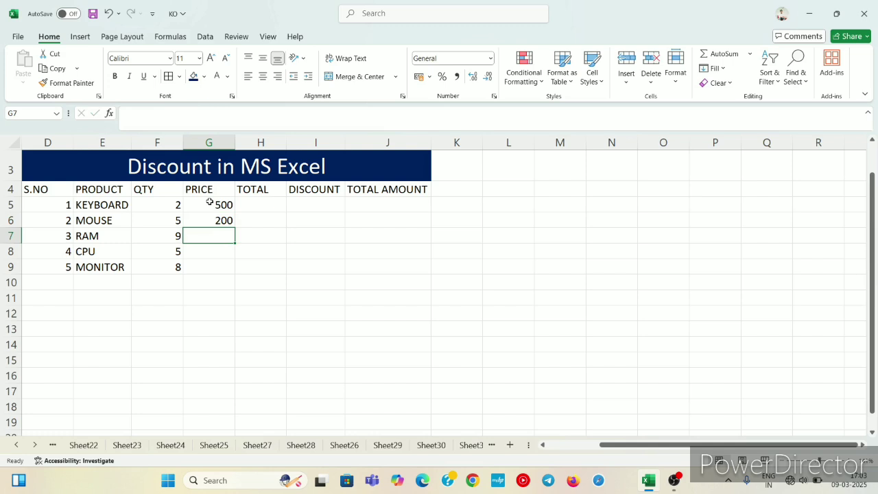
text(1700)
key(Return)
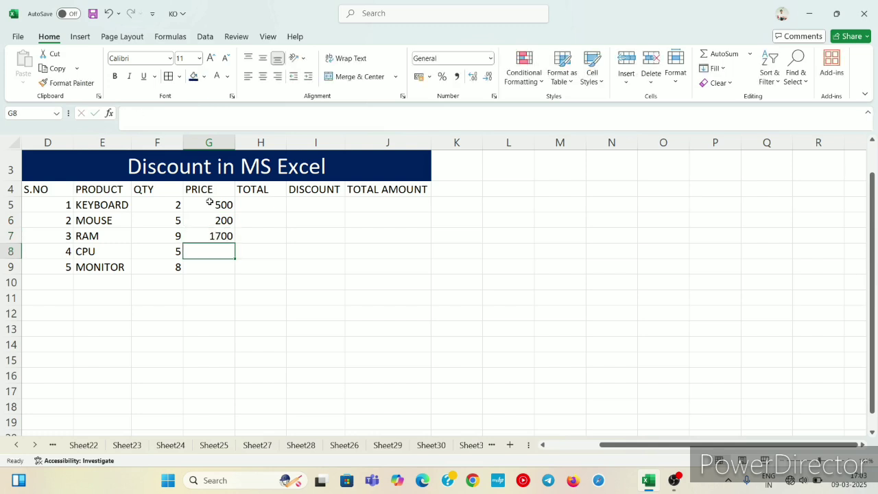
text(8000)
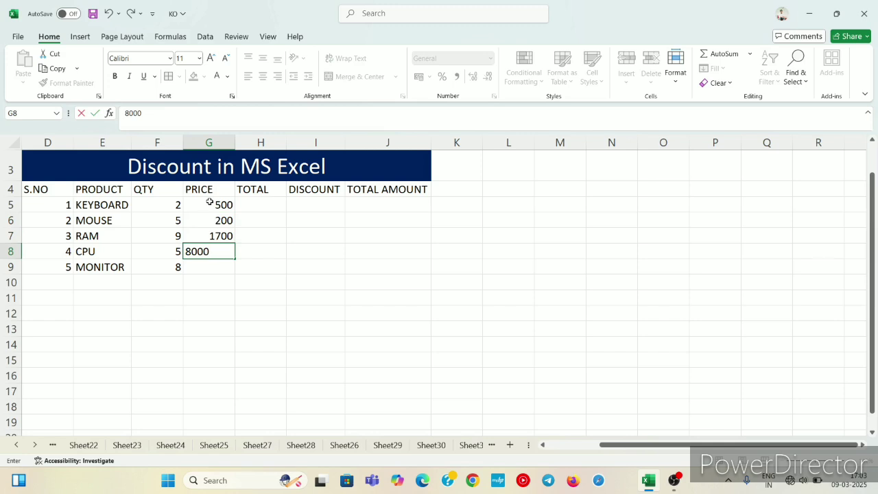
key(Return)
text(6000)
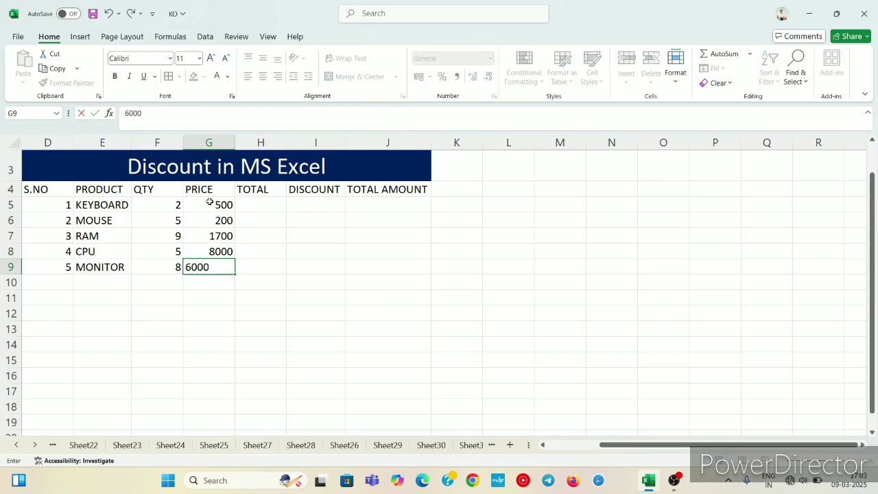
key(Tab)
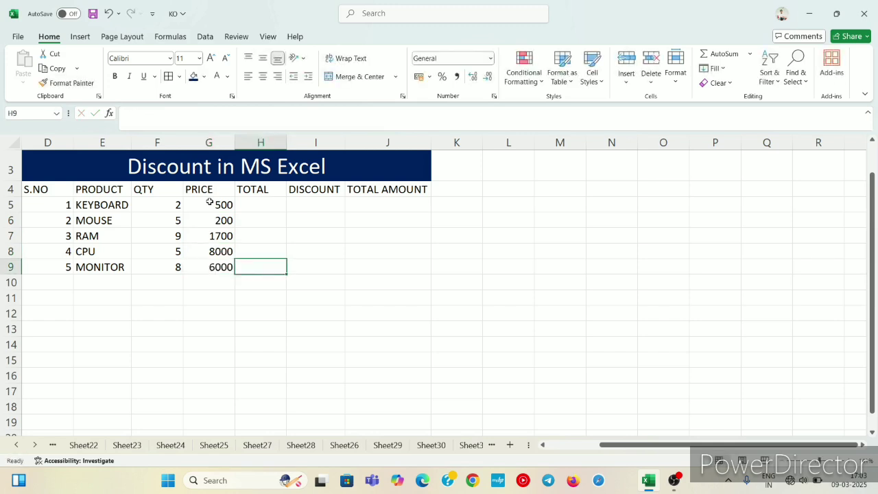
Calculate the KEYBOARD total in H5 with the formula =F5*G5 and fill it down to H9.
key(Up)
key(Up)
key(Up)
key(Up)
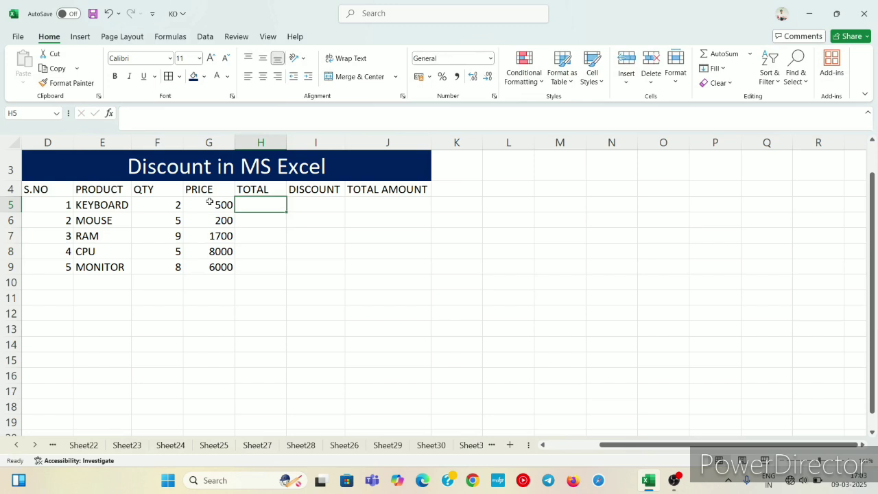
text(=)
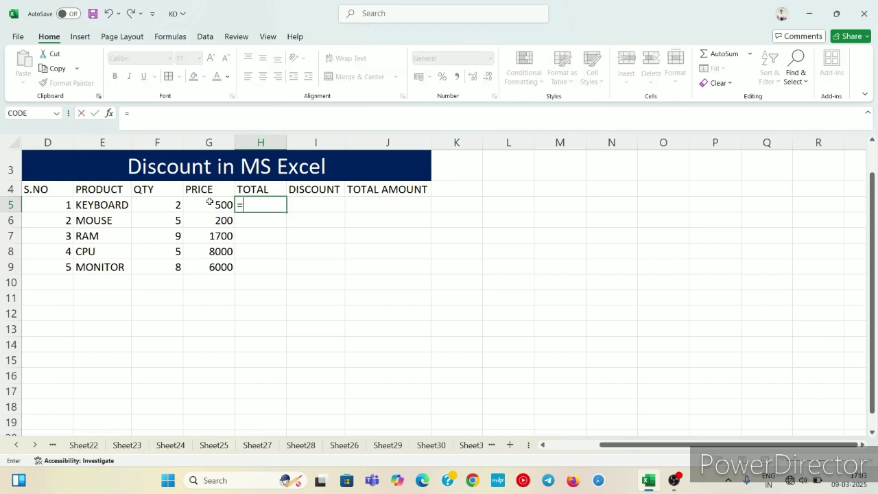
key(Left)
key(Left)
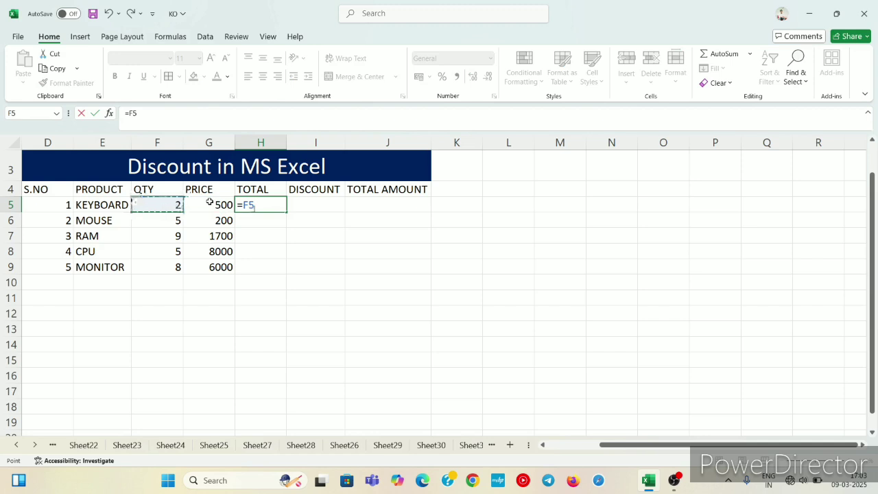
text(*)
key(Left)
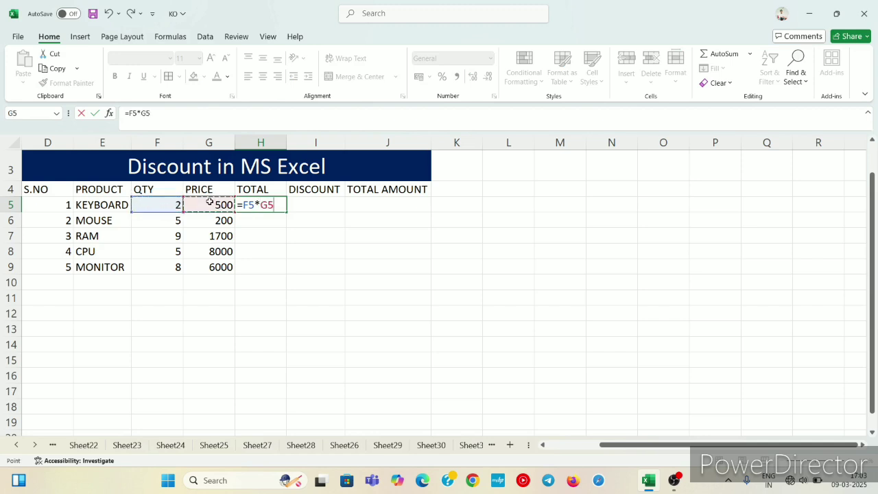
key(Return)
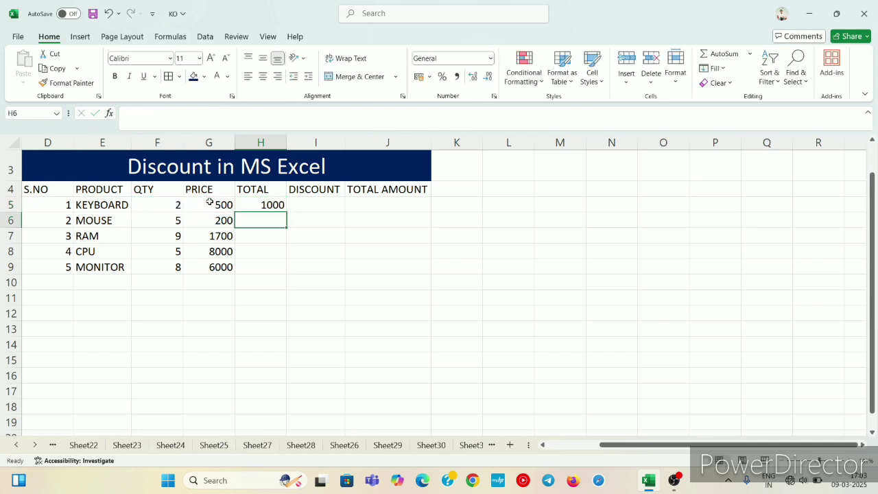
click(249, 206)
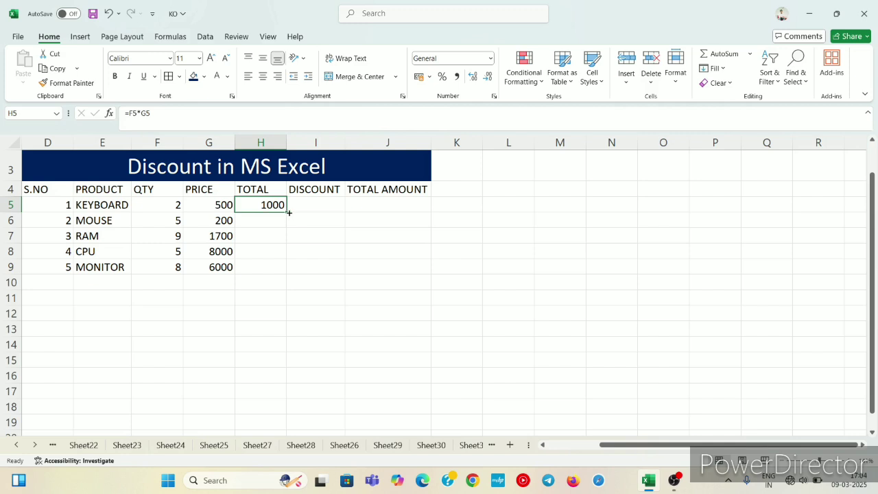
drag(286, 212, 281, 269)
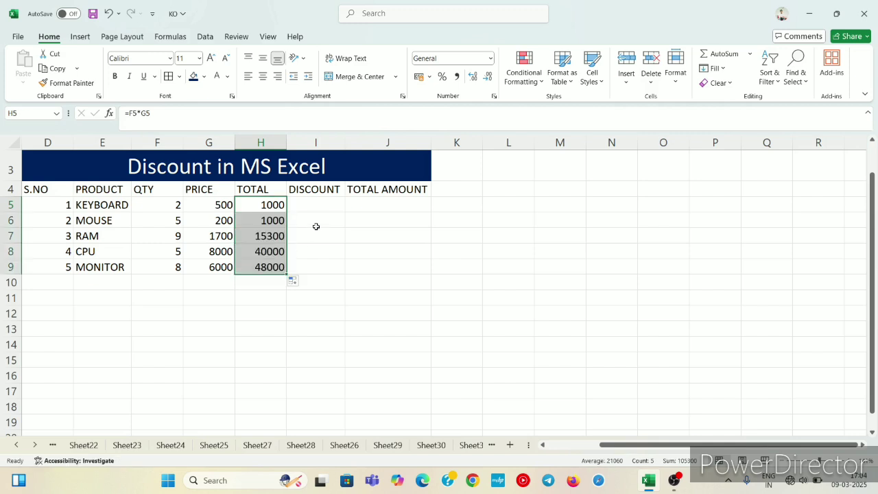
Enter a 5% discount for KEYBOARD in cell I5.
click(321, 203)
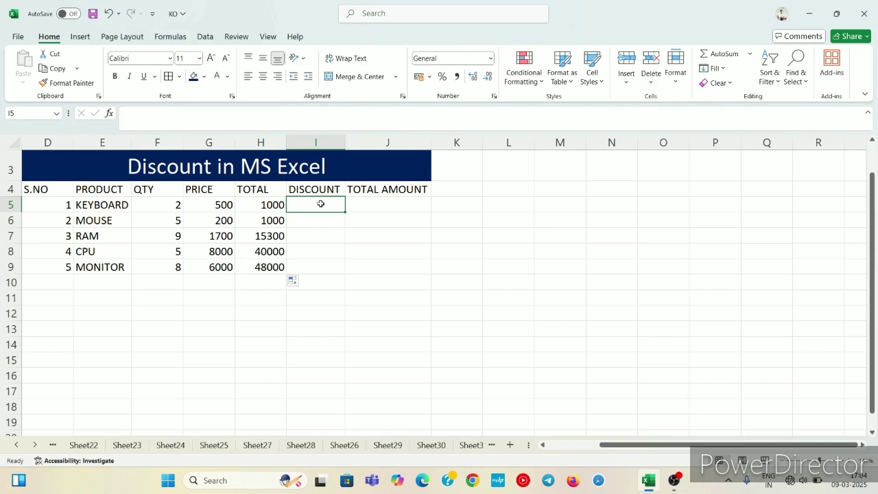
text(5)
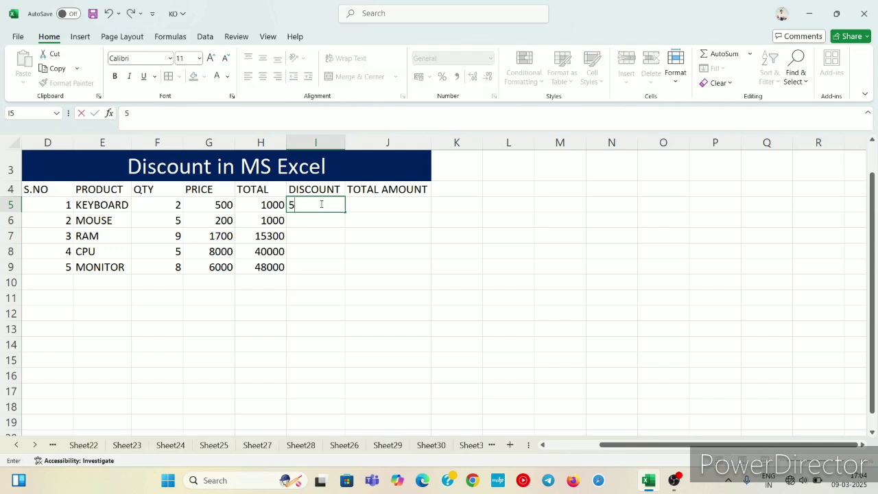
text(%)
key(Return)
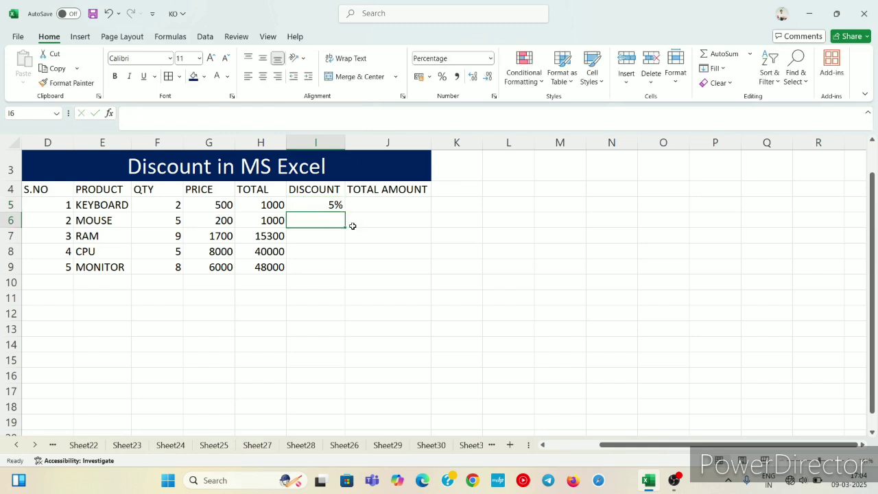
text(5)
key(Return)
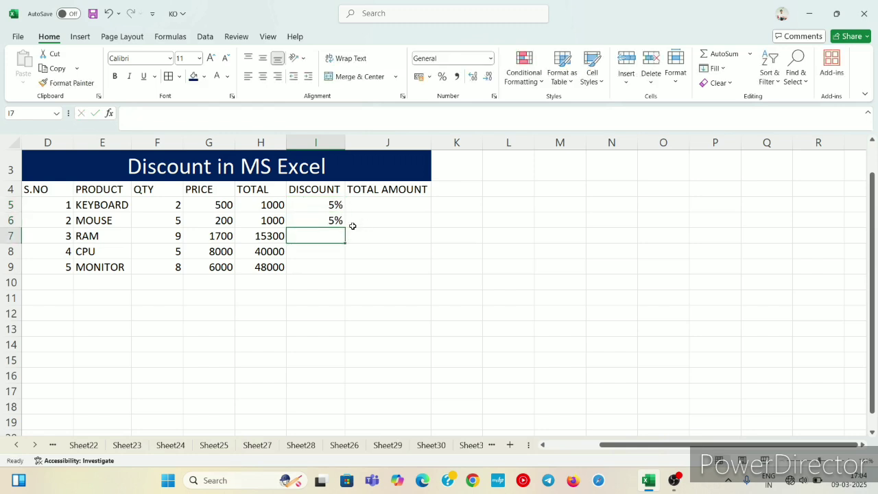
key(Up)
key(BackSpace)
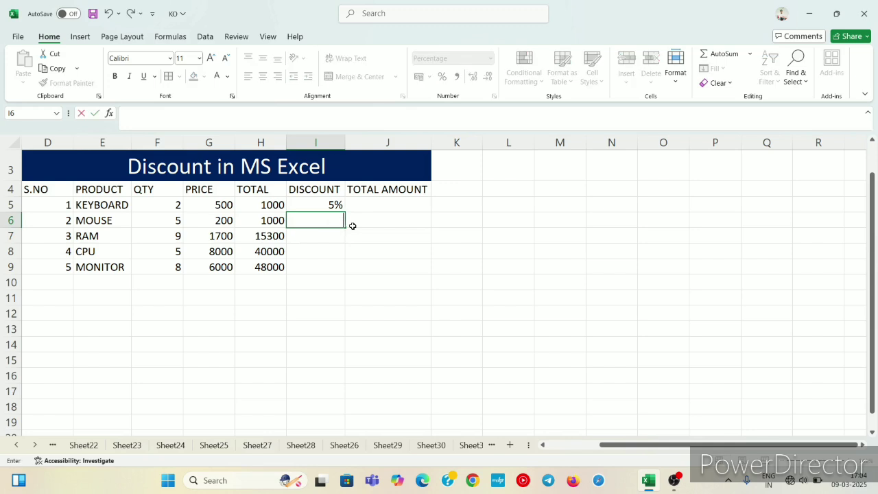
text(4)
key(Return)
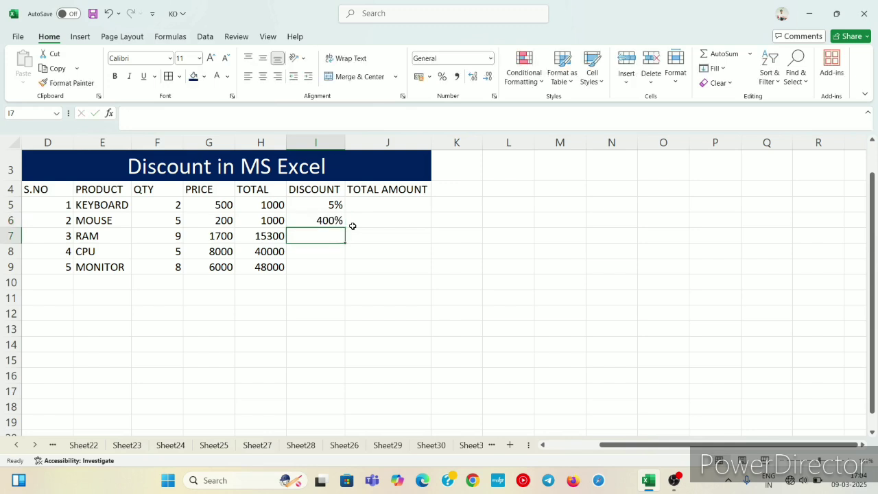
click(338, 221)
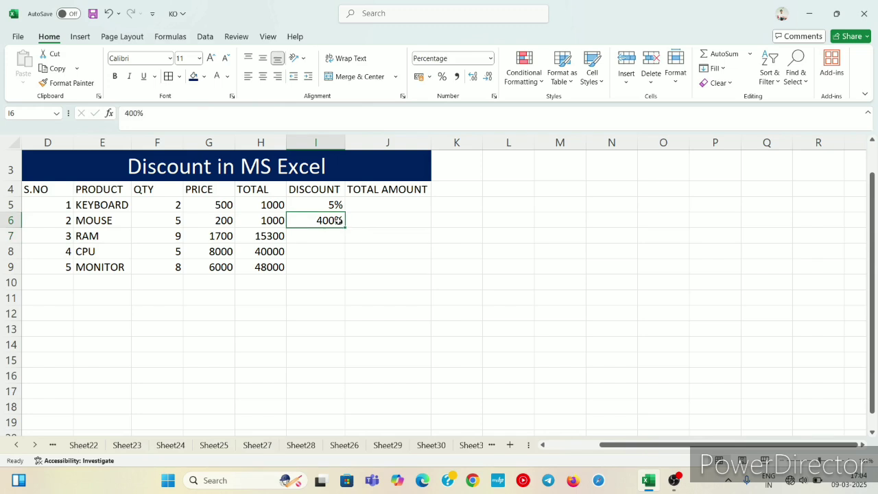
key(BackSpace)
text(5)
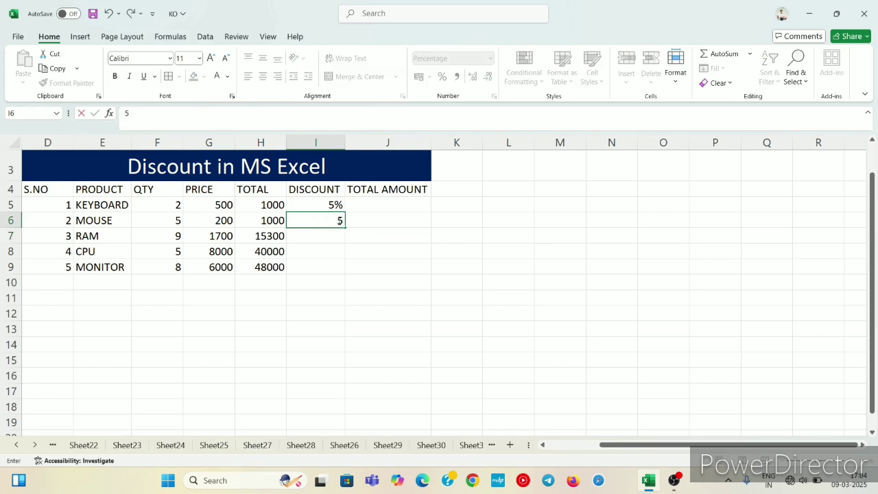
key(Return)
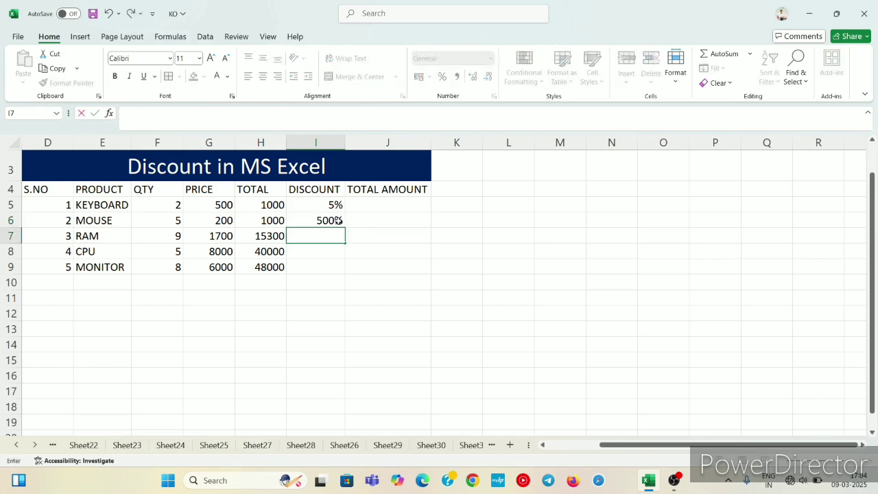
click(322, 220)
key(Delete)
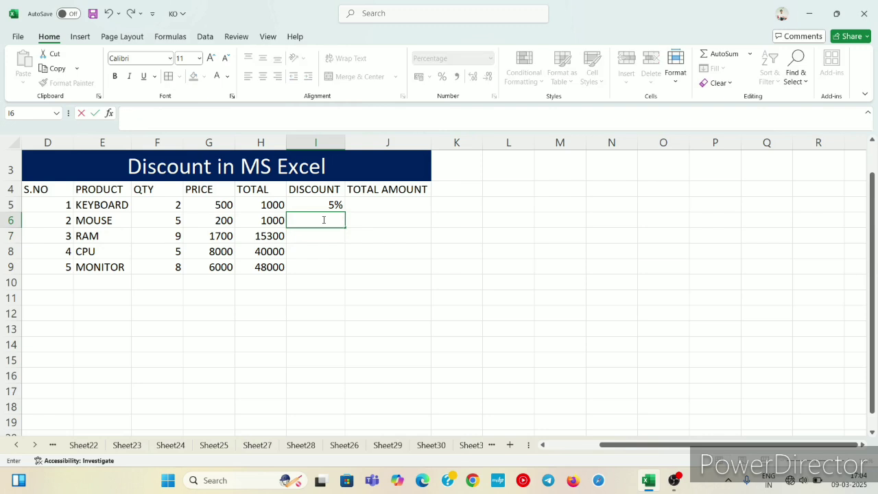
click(451, 224)
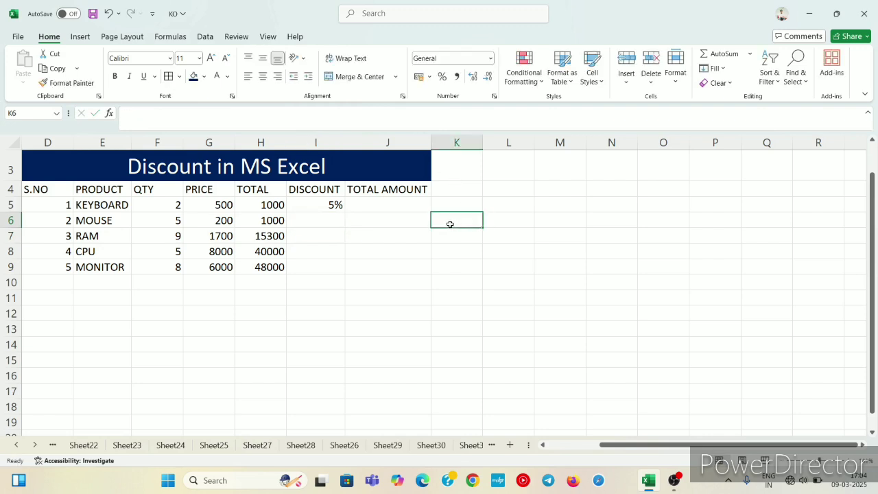
Reset cell I6 to the General number format and enter a 9% discount for MOUSE.
click(324, 221)
click(490, 59)
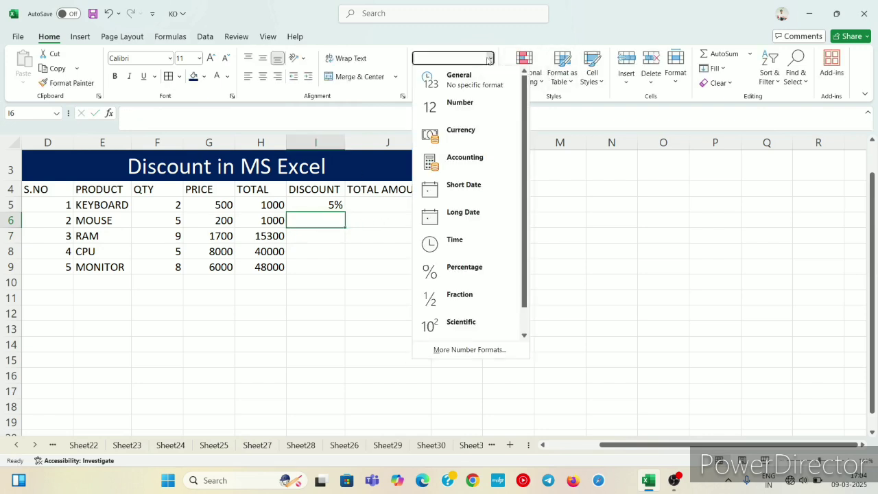
click(468, 83)
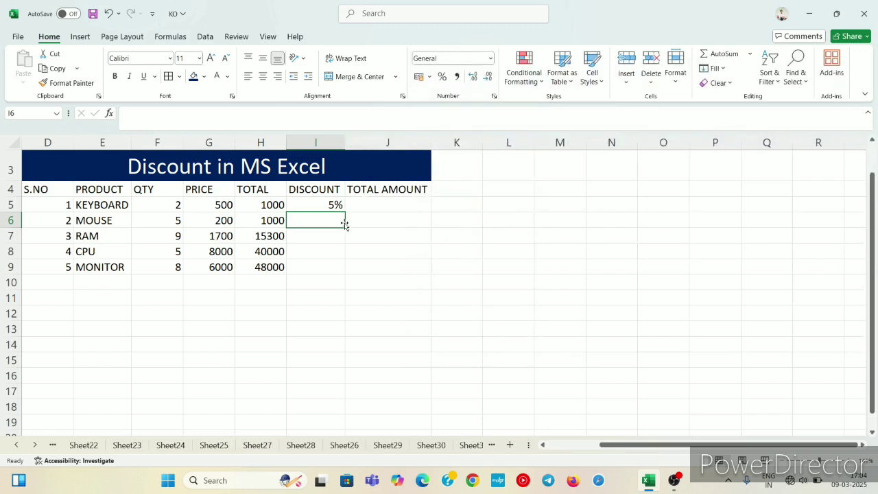
text(9)
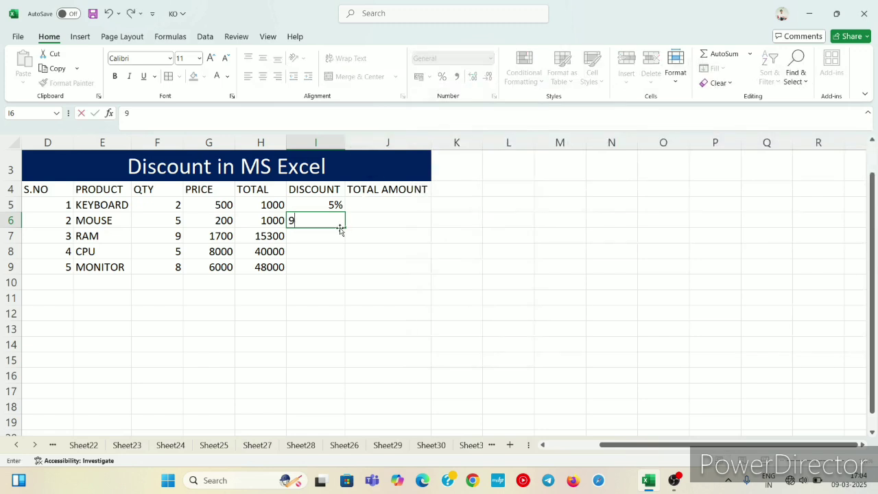
text(%)
key(Return)
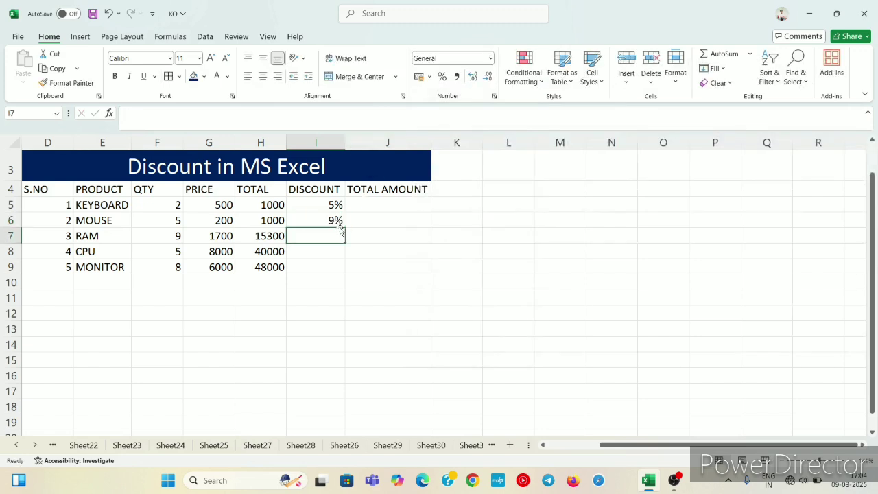
Enter the discounts 4% for RAM, 10% for CPU and 12% for MONITOR in cells I7 to I9.
text(4%)
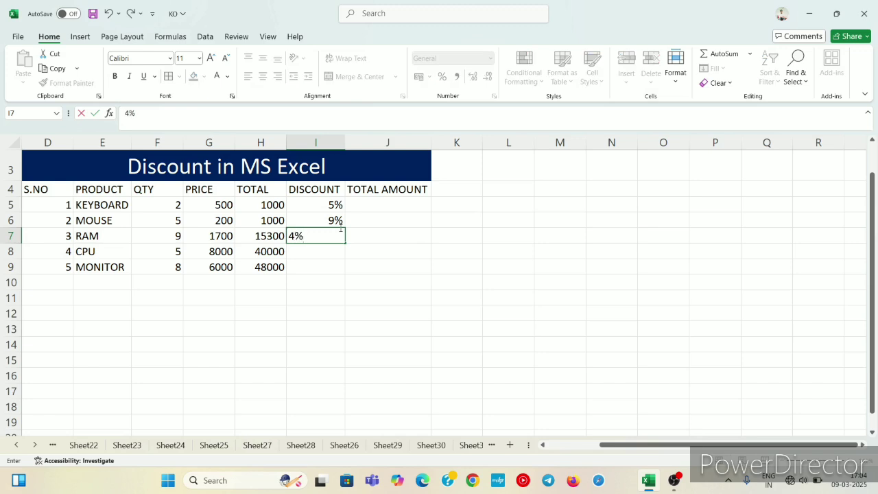
key(Return)
text(10%)
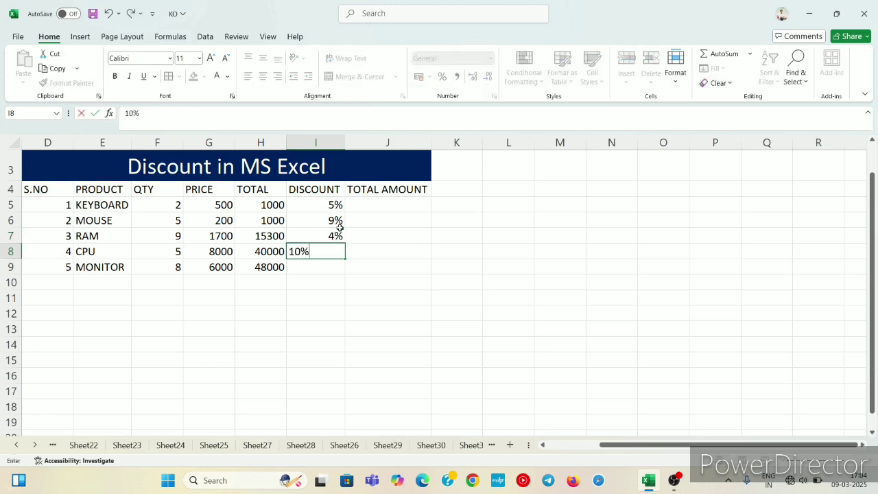
key(Return)
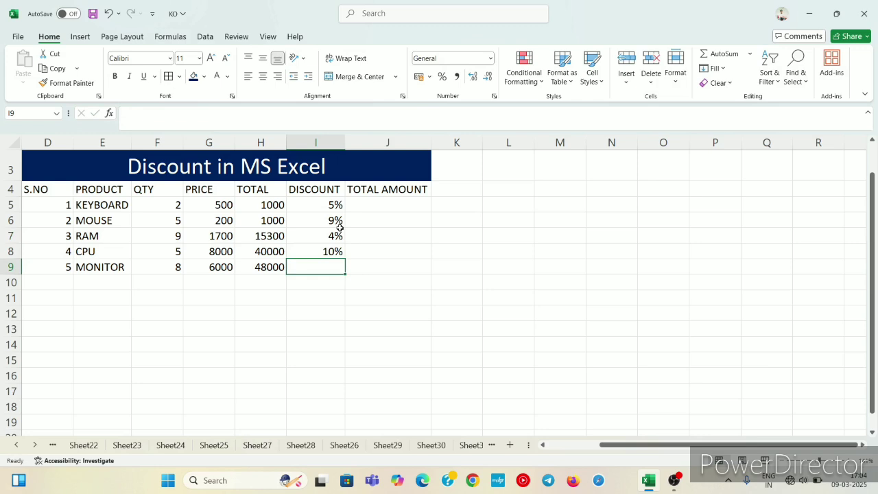
text(12%)
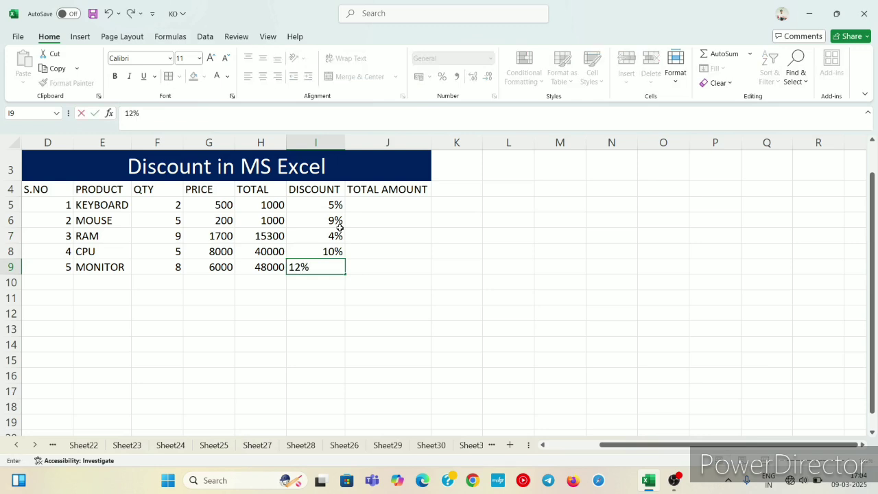
Calculate the discounted total amount for KEYBOARD in cell J5 with the formula =H5-(H5*I5).
click(418, 203)
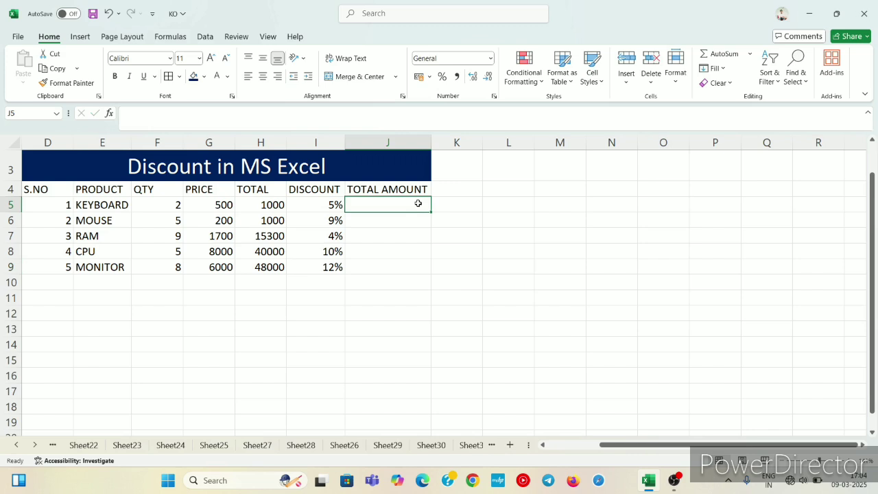
text(=)
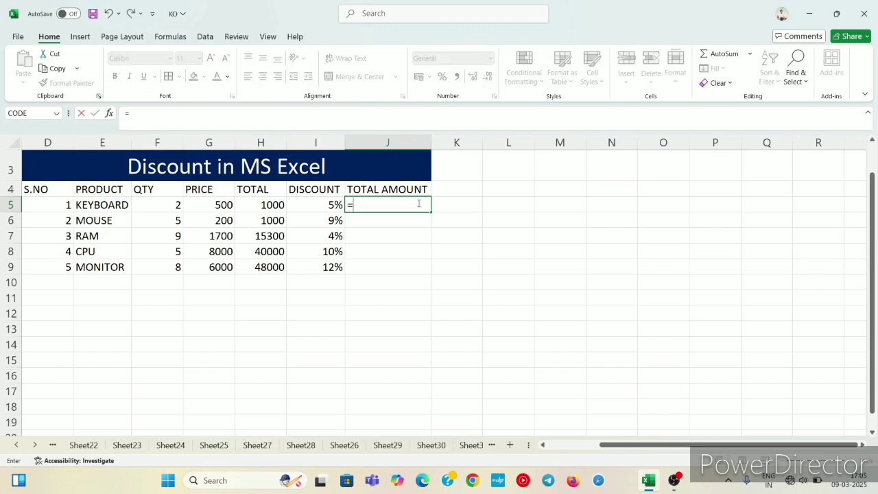
key(Left)
key(Left)
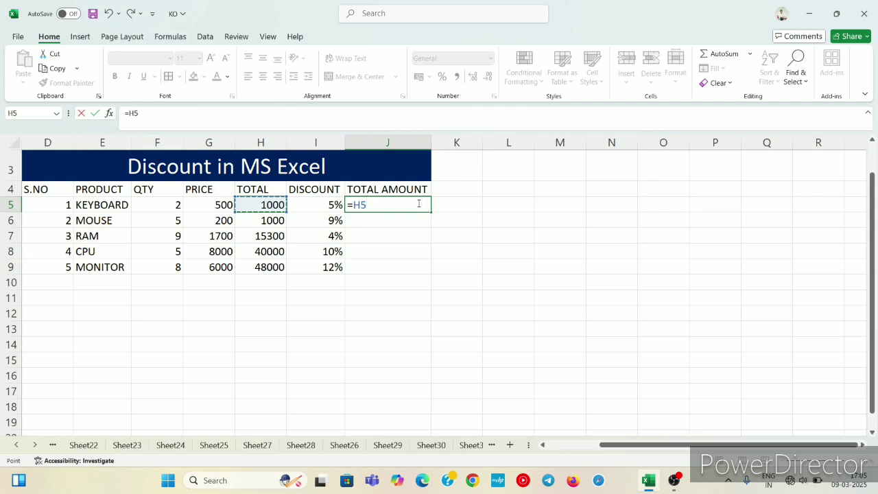
text(-()
click(272, 202)
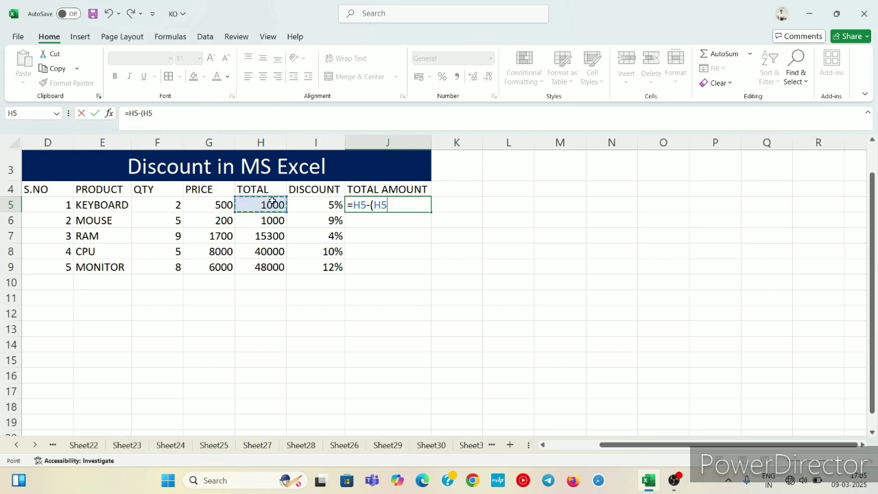
text(*)
click(322, 204)
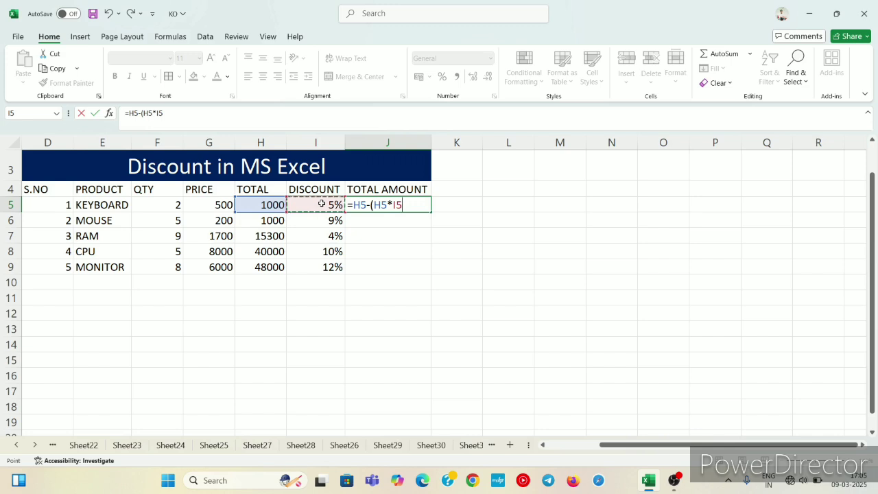
key(Return)
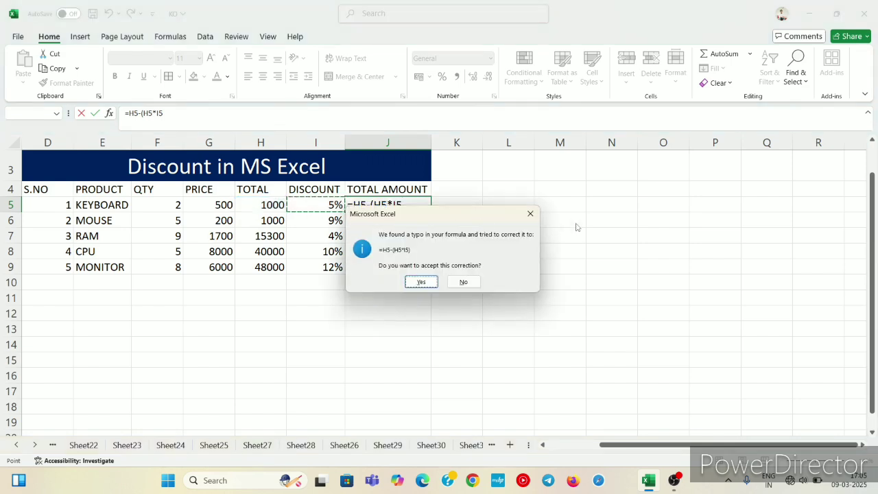
click(535, 215)
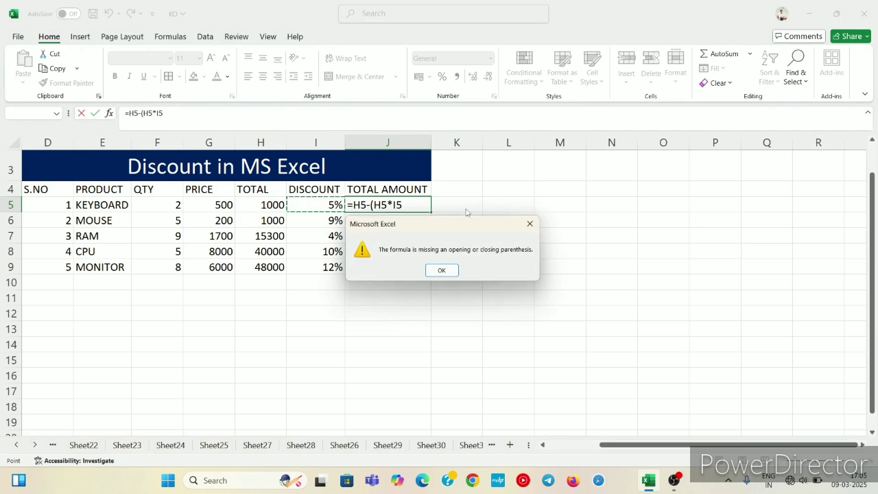
click(444, 268)
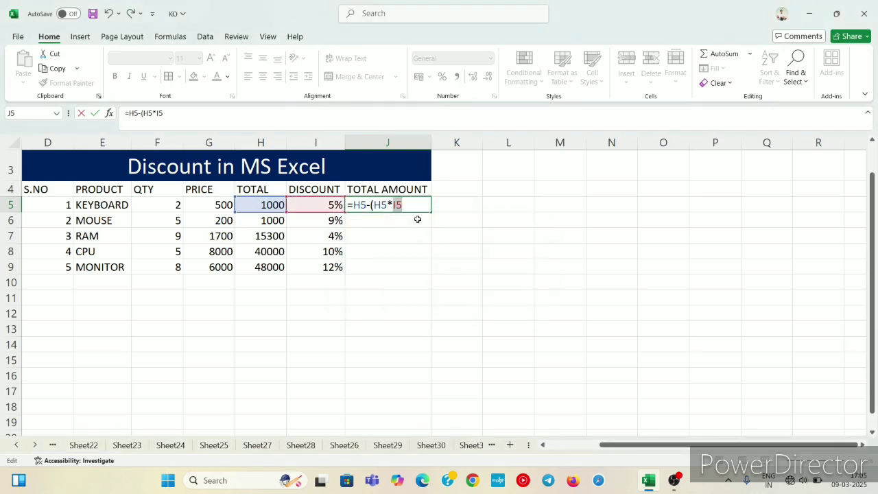
click(409, 205)
text())
key(Return)
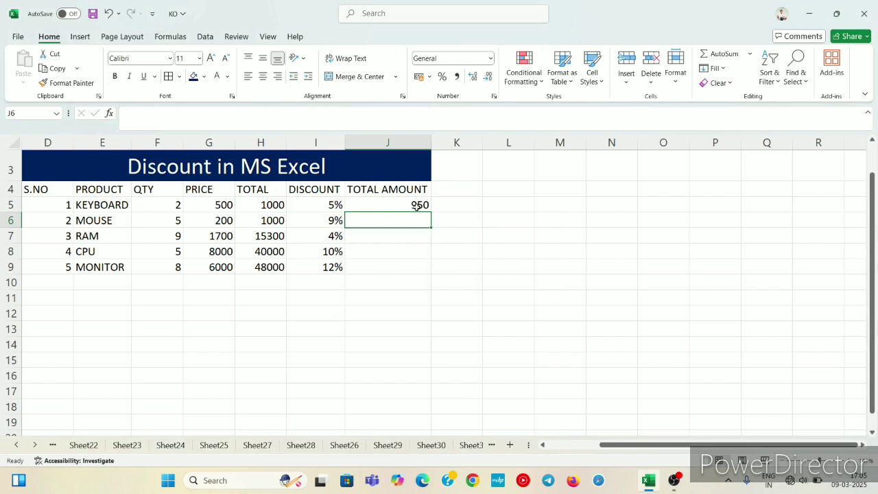
Review the KEYBOARD row's product, quantity, price, total, discount and total amount formula, and the TOTAL AMOUNT cells below it.
click(412, 205)
click(92, 205)
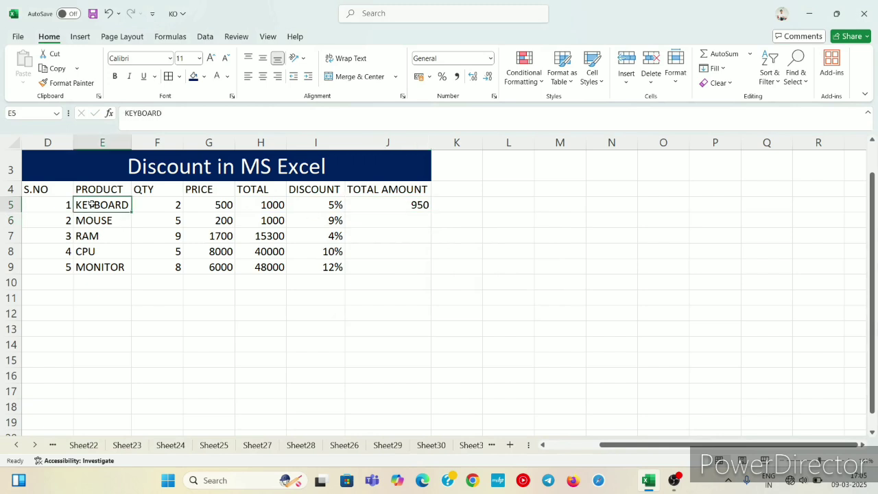
click(146, 209)
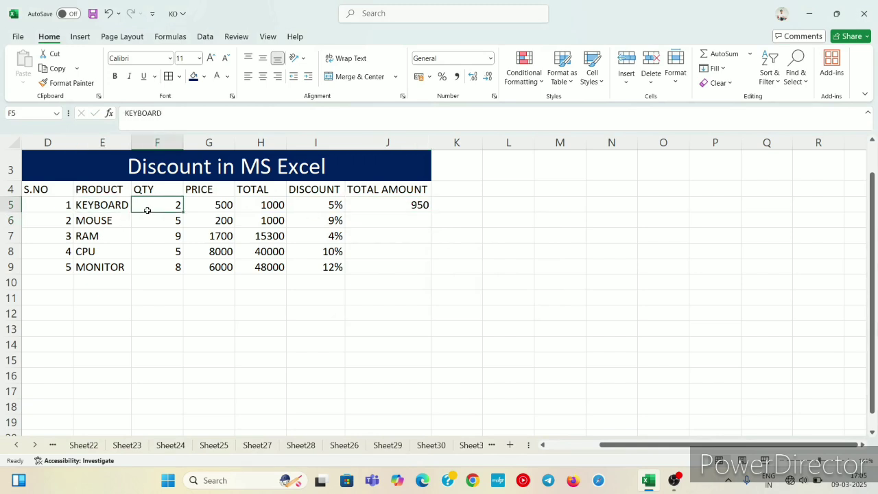
click(226, 204)
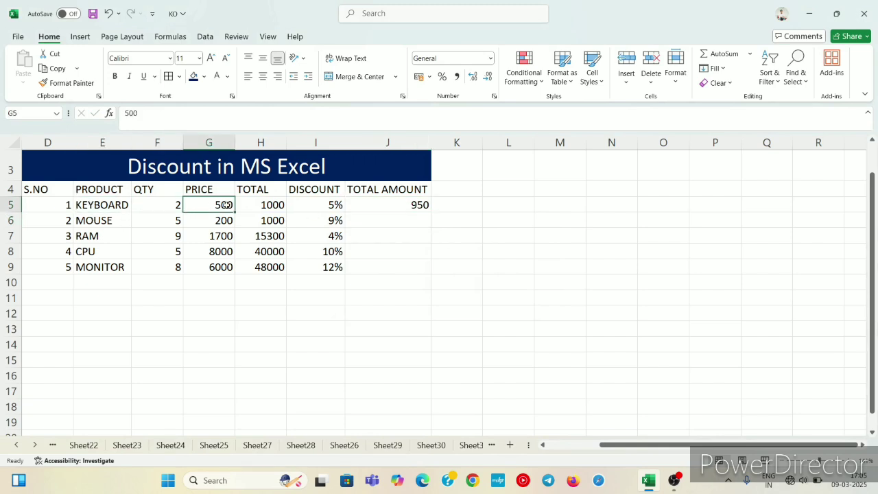
click(271, 204)
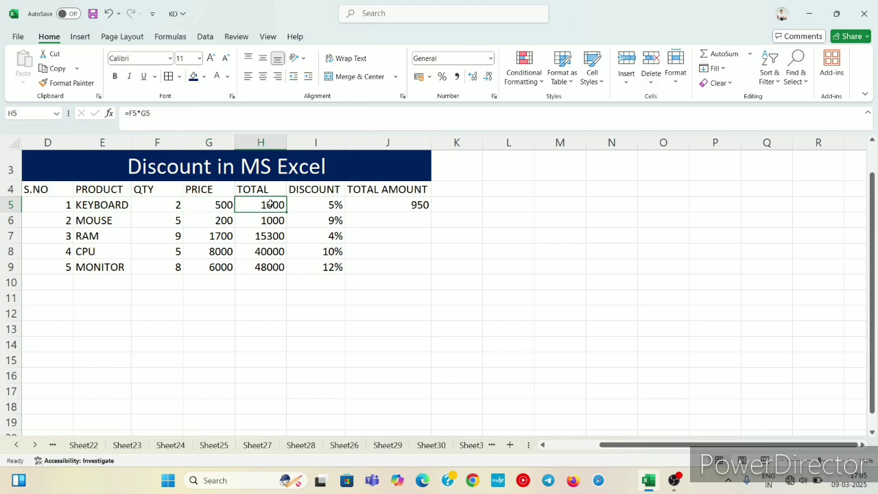
click(314, 205)
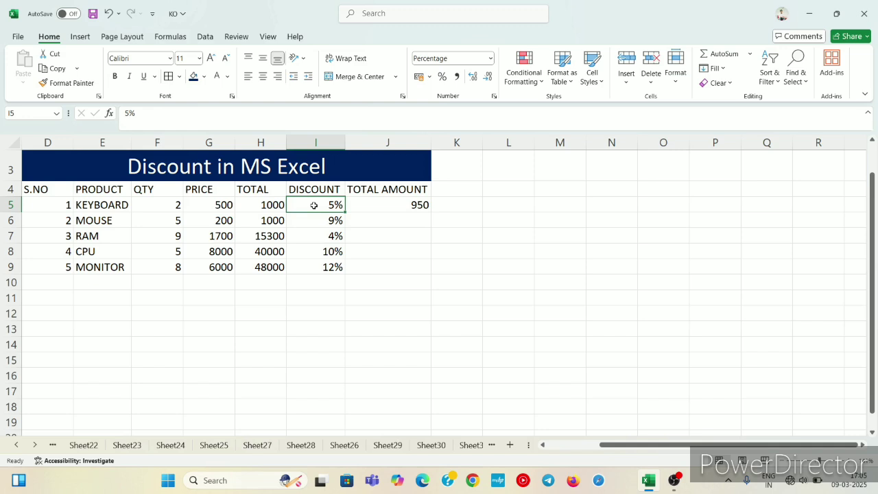
click(371, 205)
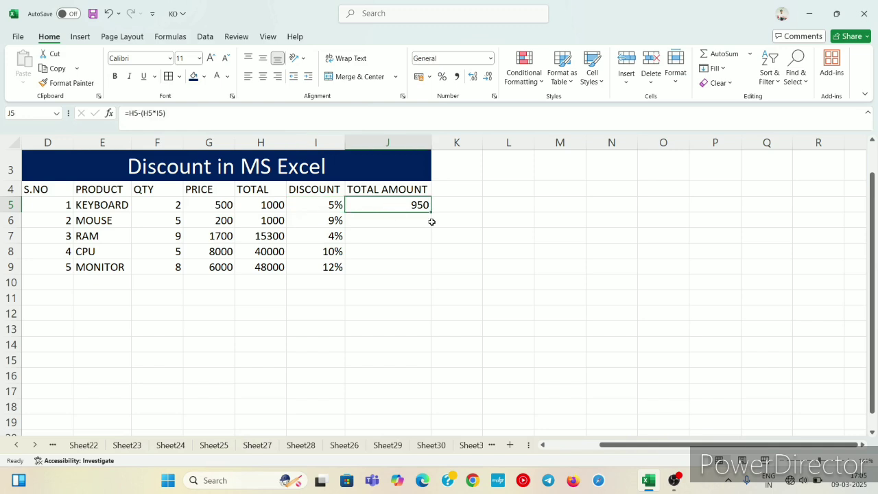
click(399, 218)
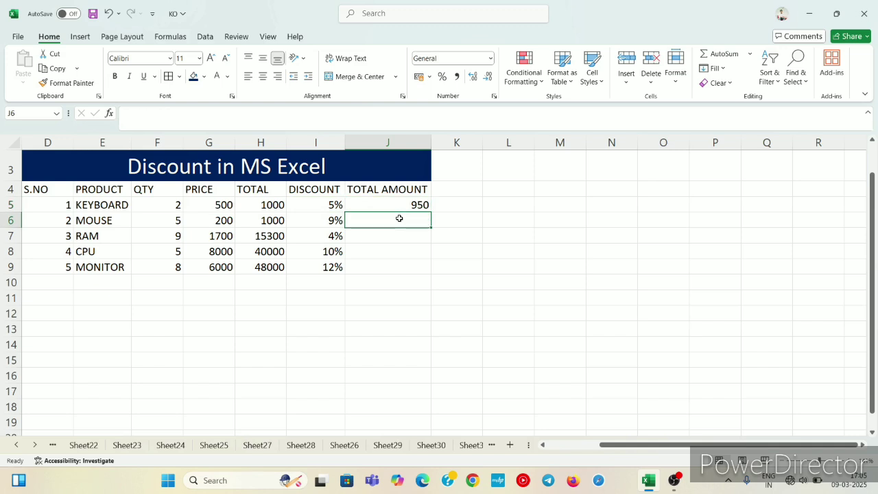
click(360, 264)
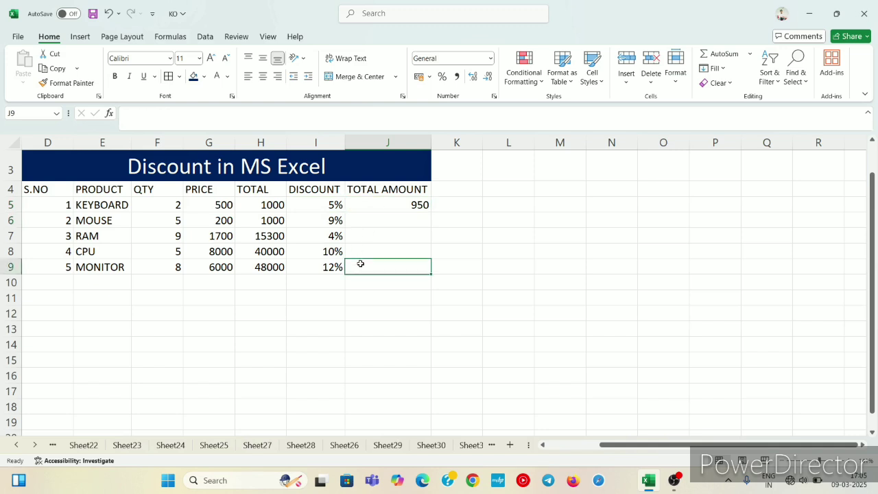
Calculate the discounted total amount for MOUSE in cell J6 with the formula =H6-(H6*I6).
click(360, 221)
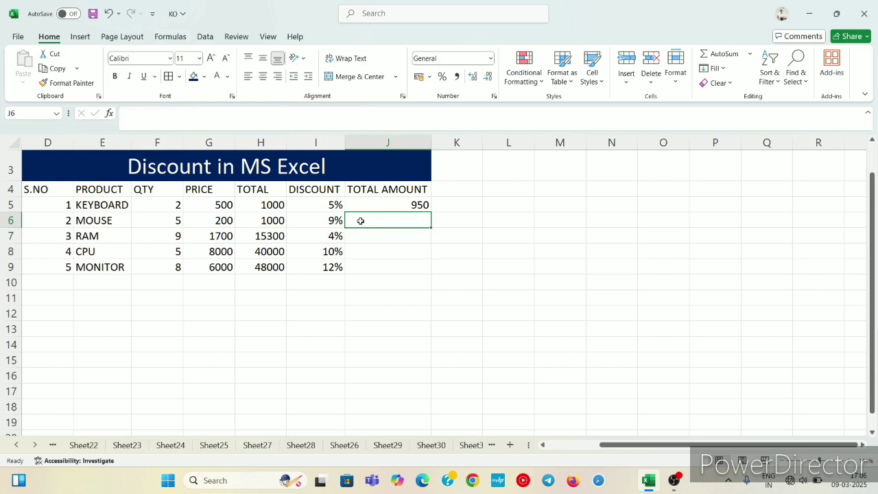
text(=)
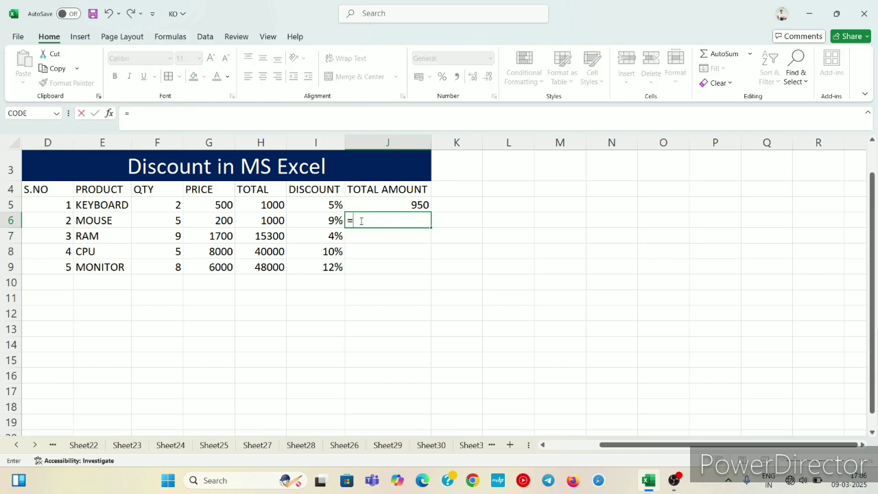
key(Left)
key(Left)
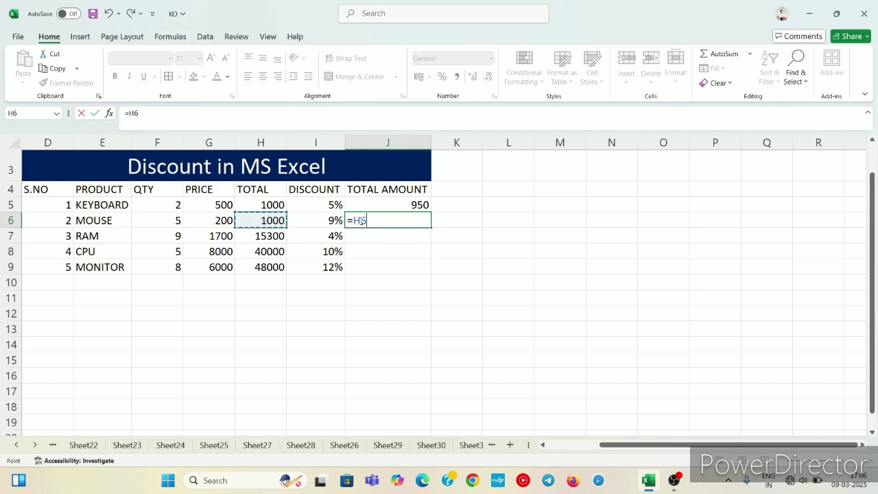
text(-()
click(282, 217)
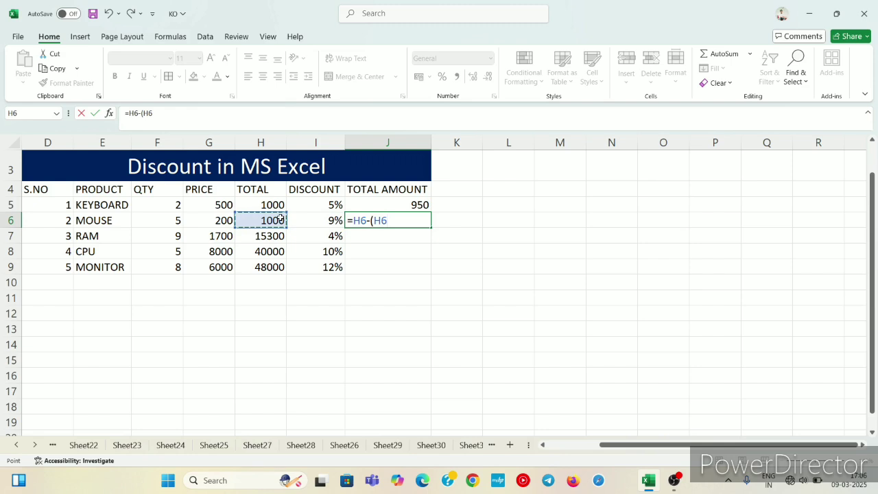
text(*)
click(316, 223)
text())
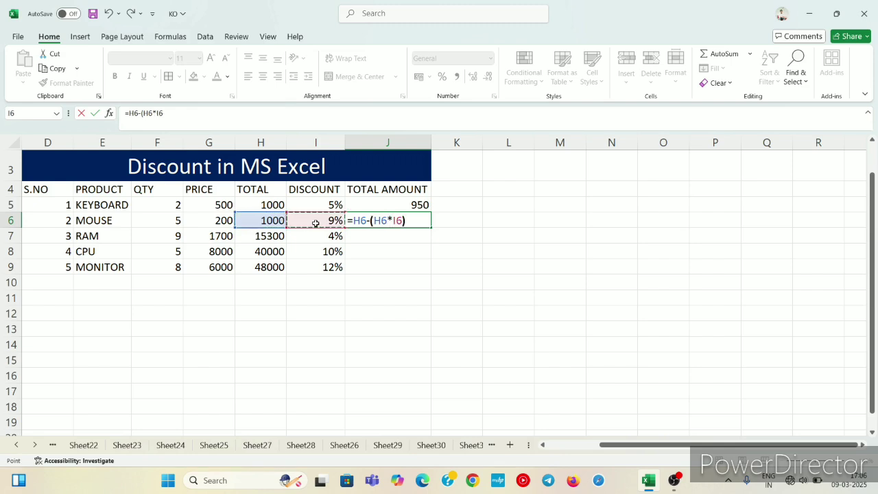
key(Return)
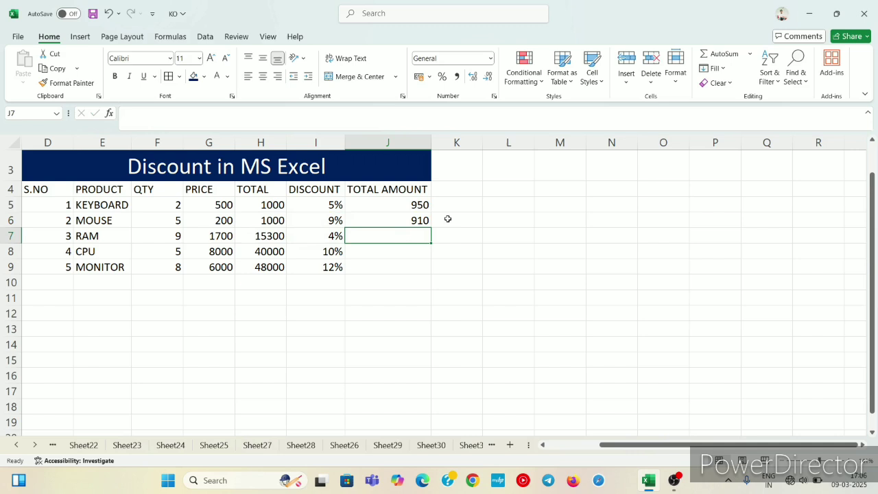
click(385, 246)
click(334, 223)
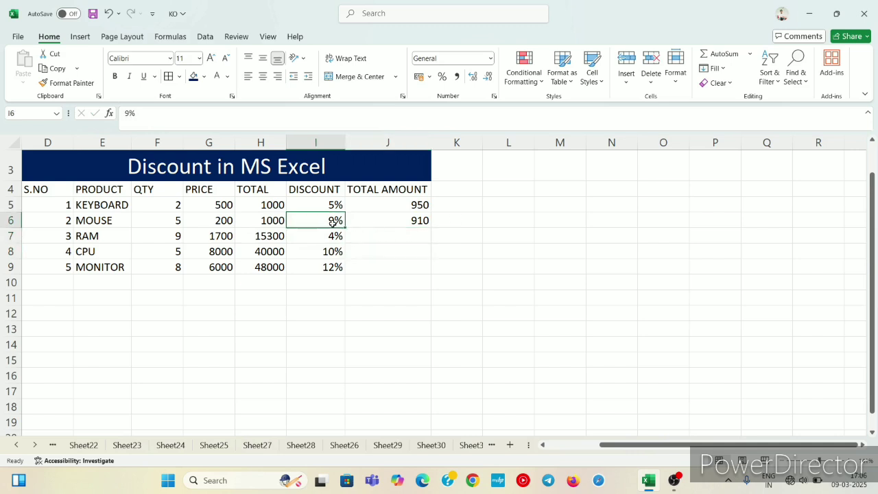
click(386, 222)
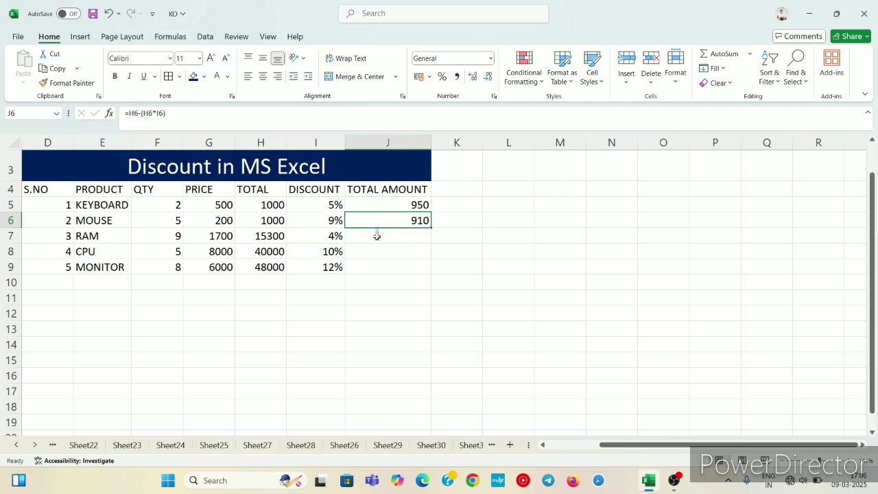
Calculate the discounted total amount for RAM in cell J7 with the formula =H7-(H7*I7).
click(377, 237)
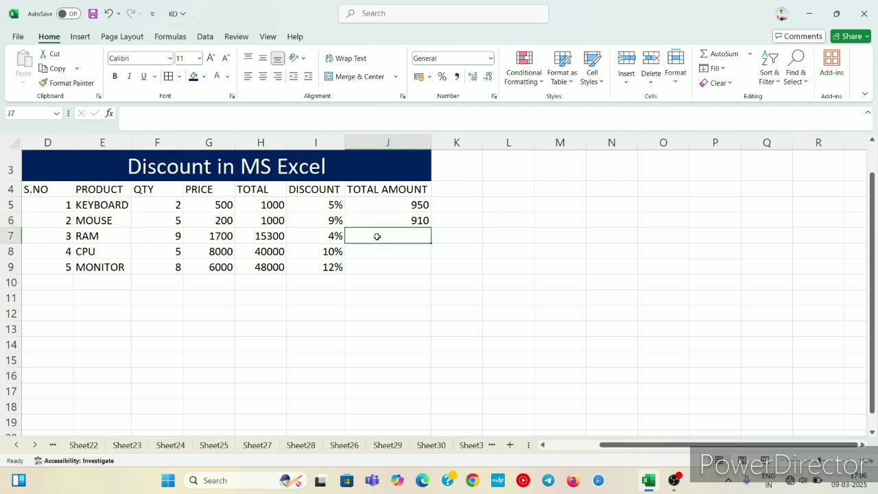
text(=)
key(Left)
key(Left)
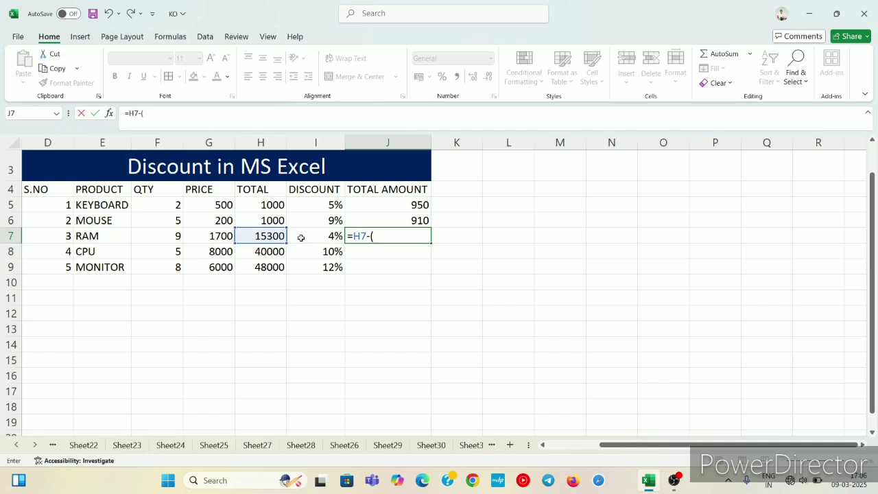
click(262, 233)
text(*)
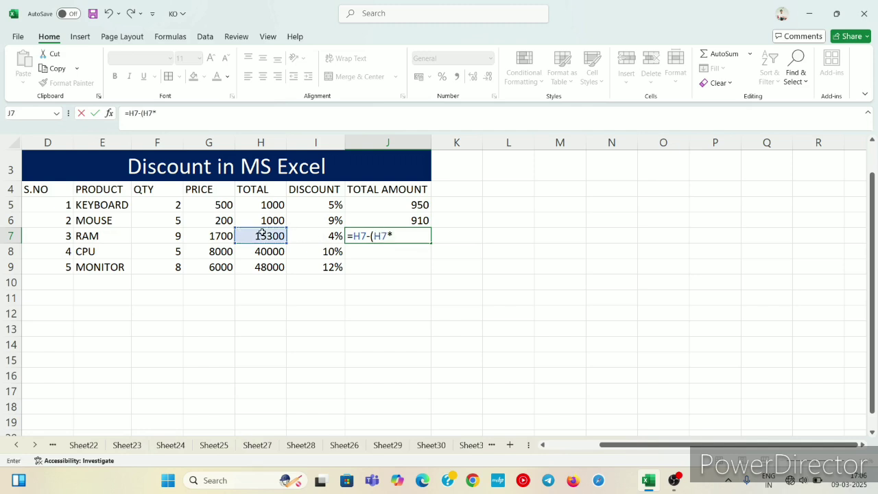
click(298, 241)
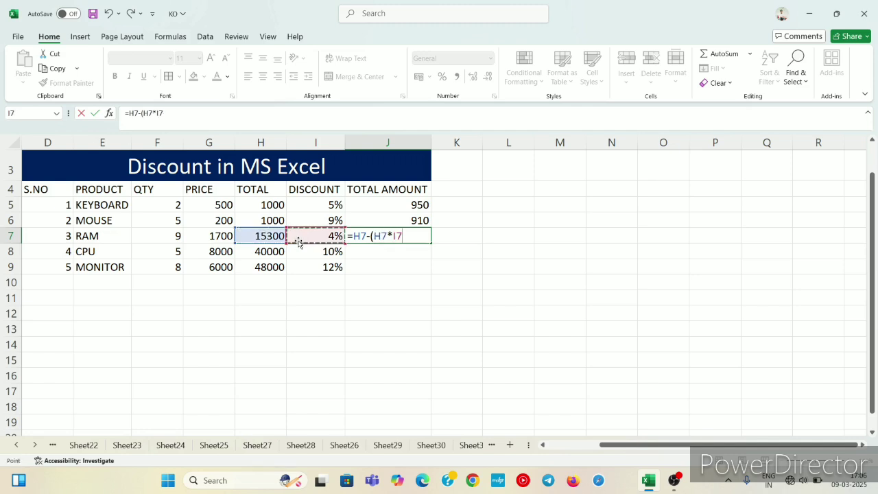
text())
key(Return)
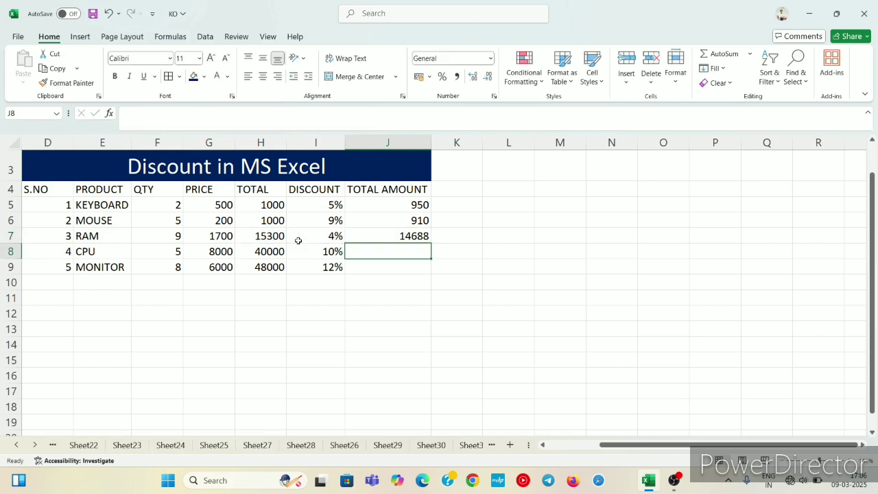
Calculate the discounted total amount for CPU in cell J8 with the formula =H8-(H8*I8).
text(=)
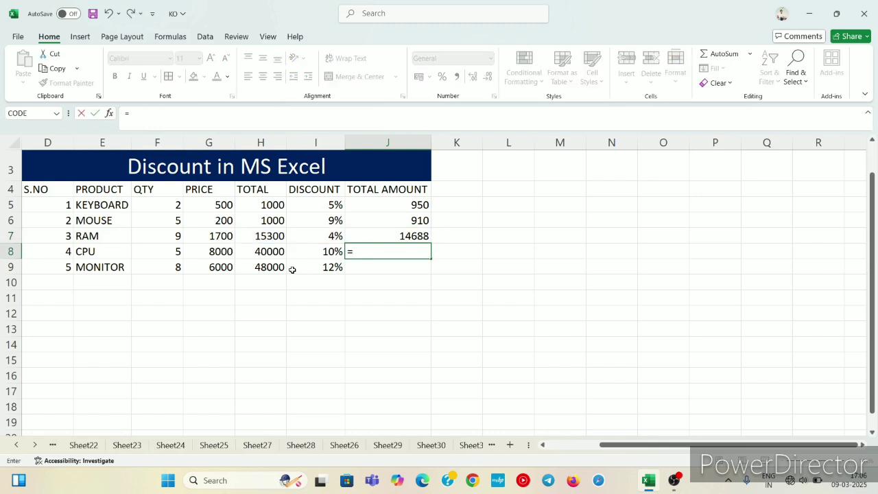
key(Left)
key(Left)
text(-)
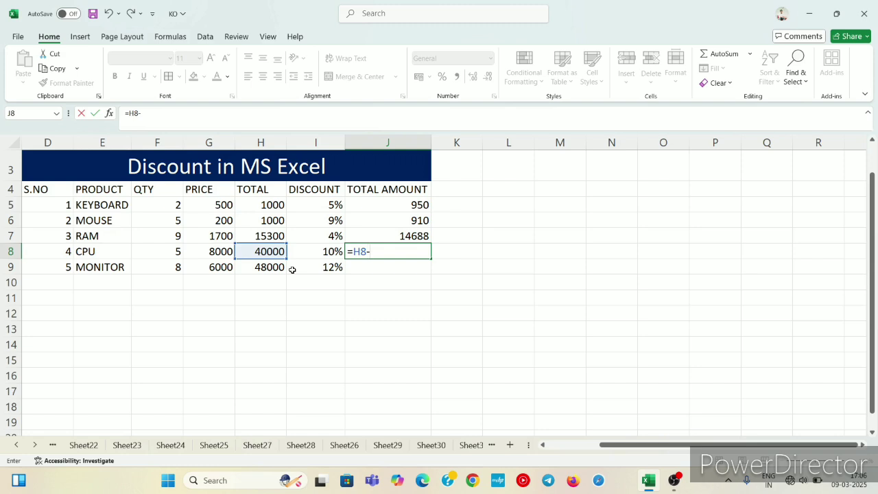
text(()
click(270, 251)
text(*)
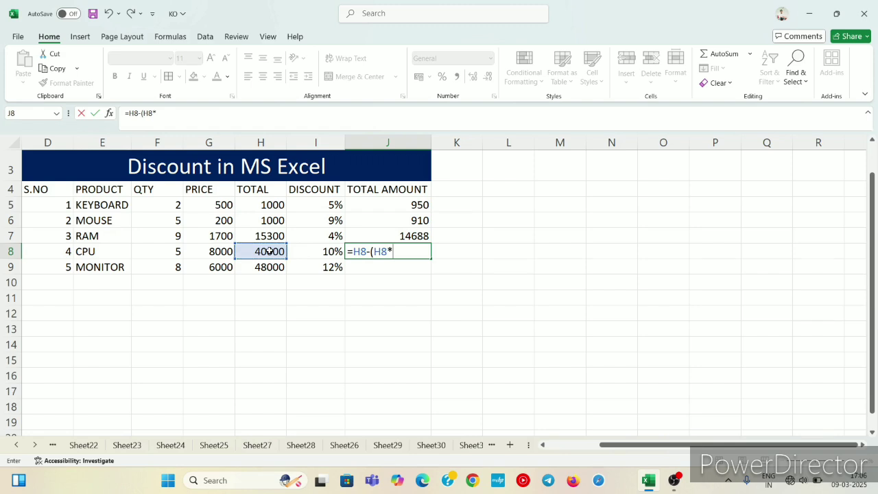
click(311, 254)
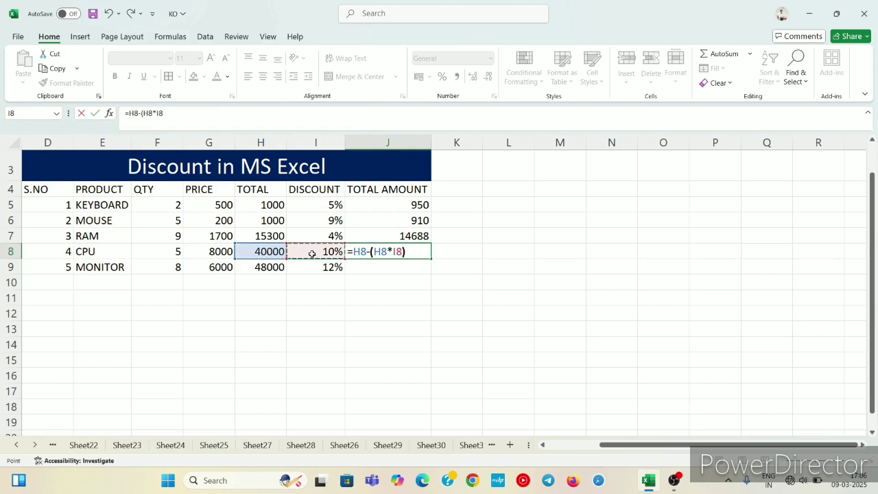
text())
key(Return)
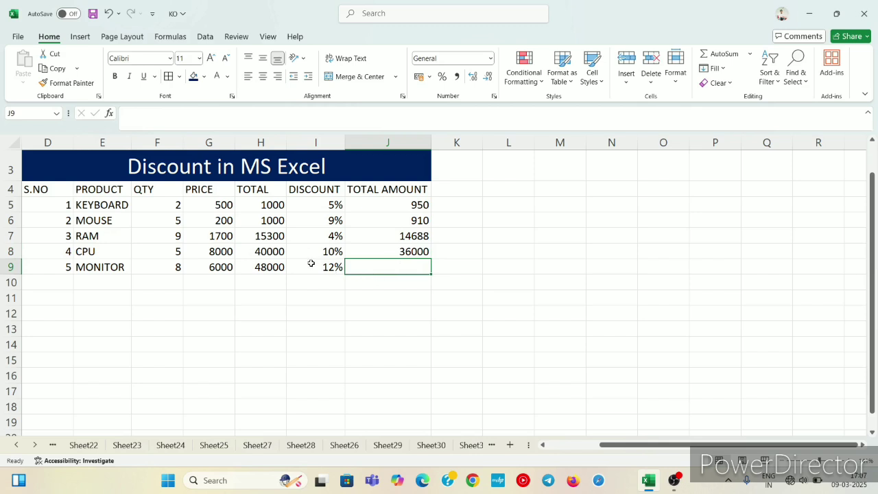
Calculate the discounted total amount for MONITOR in cell J9 with the formula =H9-(H9*I9).
text(=)
click(311, 264)
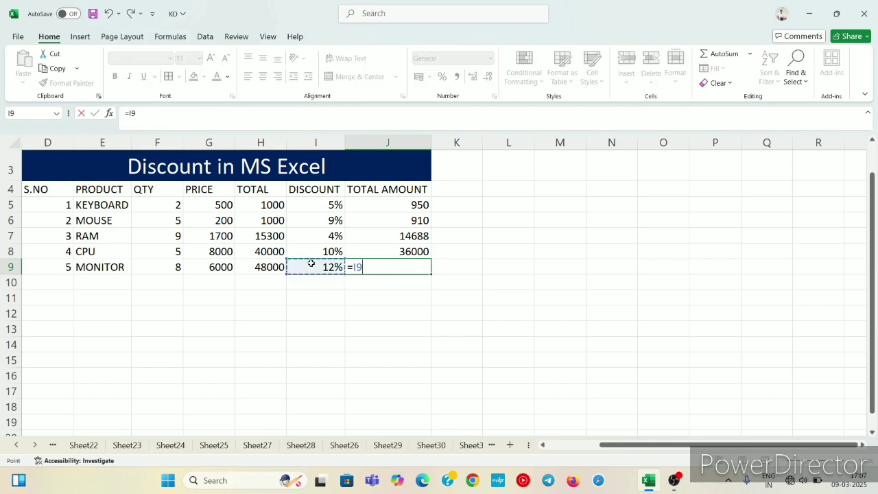
key(Left)
text(-)
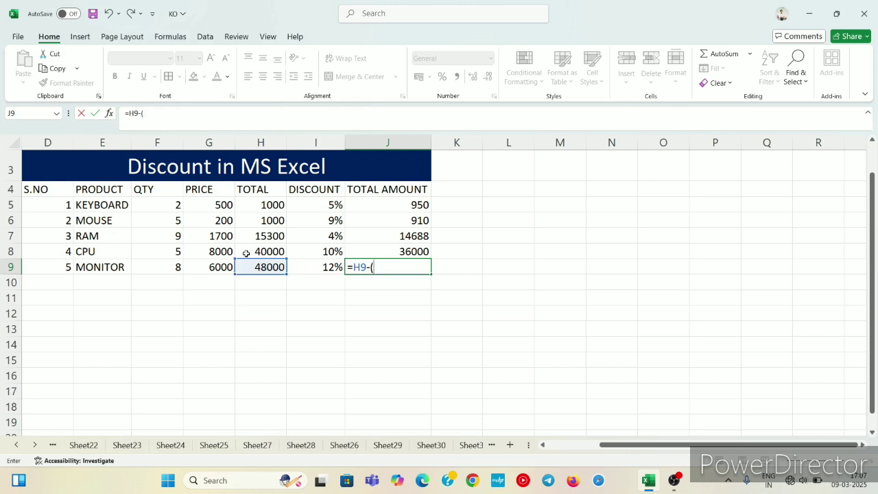
text(()
click(272, 267)
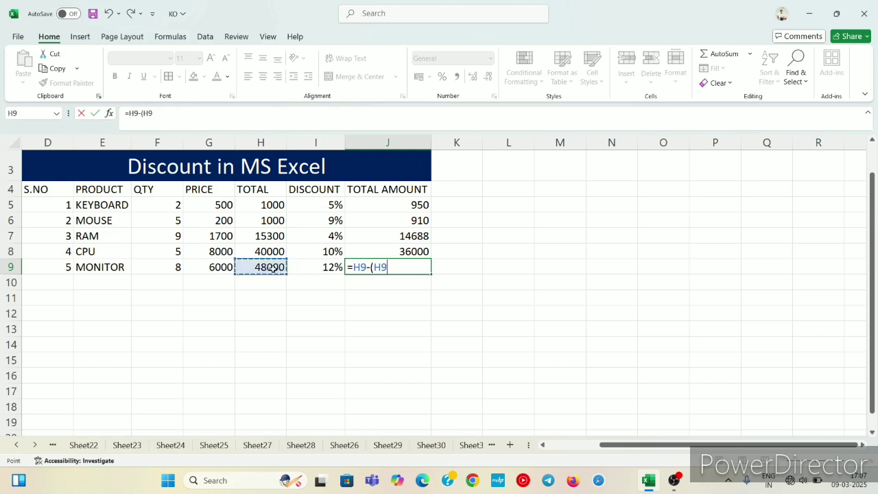
text(*)
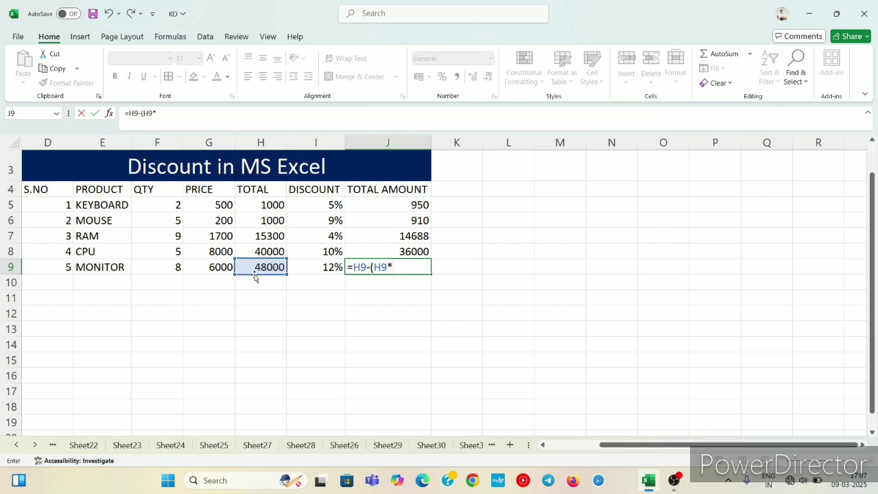
click(306, 269)
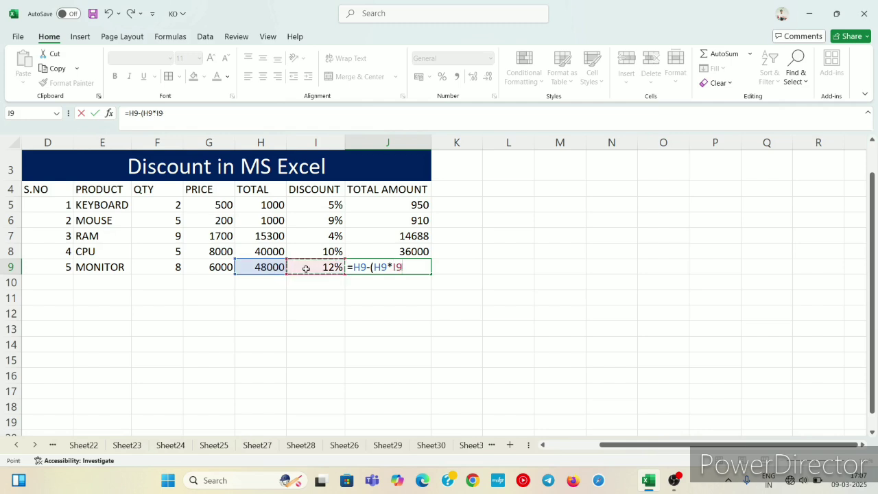
text())
key(Return)
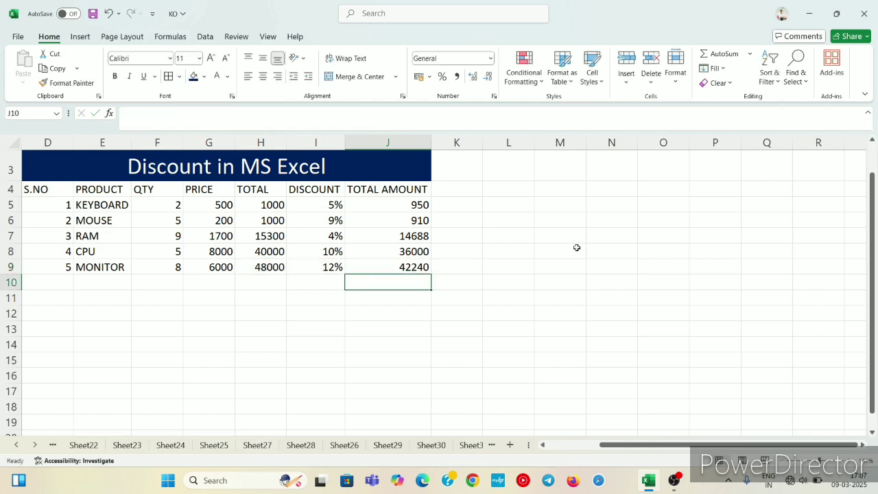
Apply all borders to the whole discount table, from the title row through the MONITOR row (D3:J9).
click(49, 189)
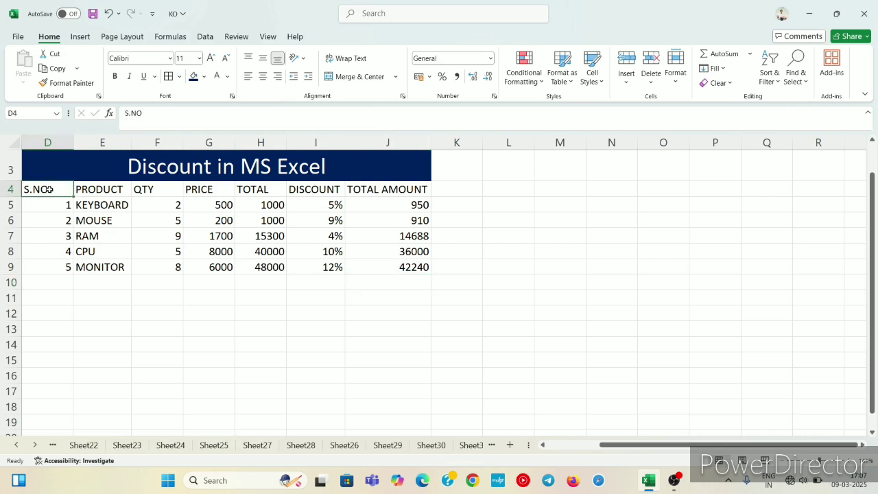
drag(50, 190, 81, 203)
drag(66, 173, 164, 259)
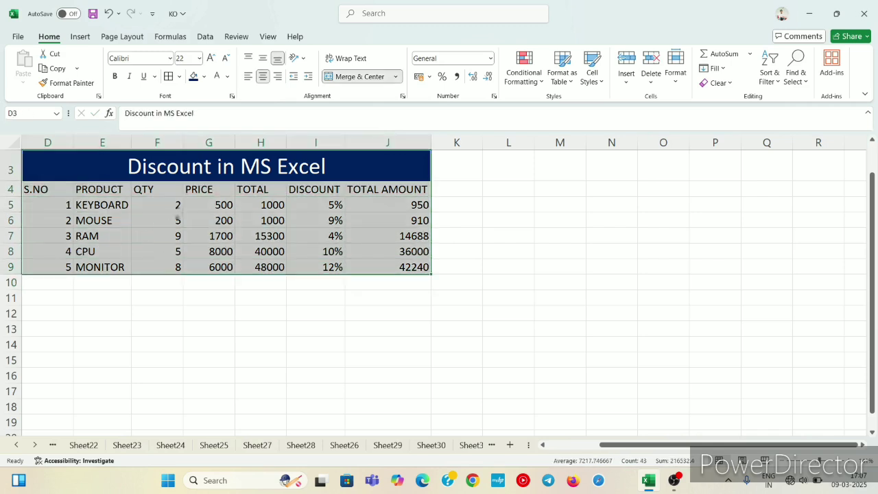
click(181, 77)
click(194, 191)
drag(290, 265, 438, 188)
Make the column headings in row 4, from S.NO through TOTAL AMOUNT, bold.
click(63, 184)
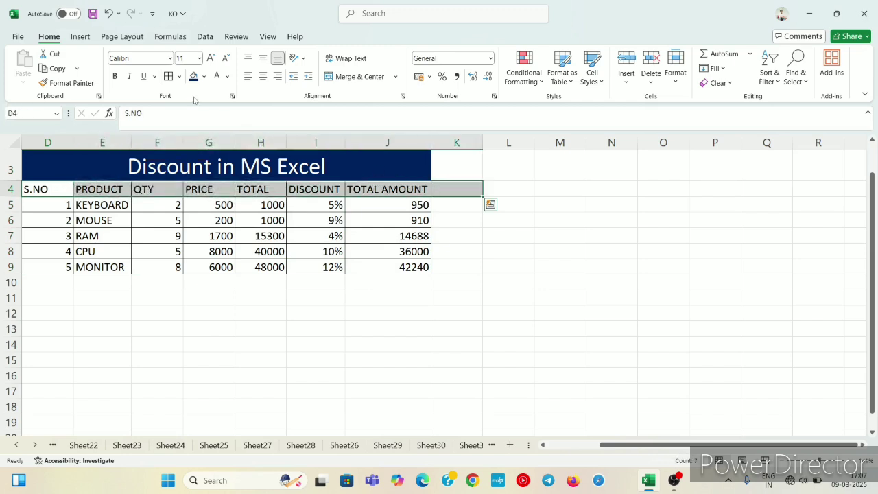
click(116, 76)
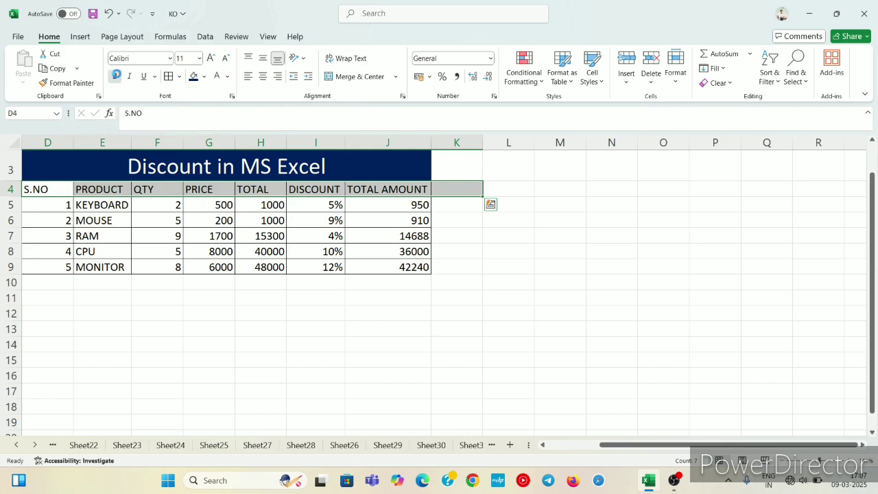
click(461, 259)
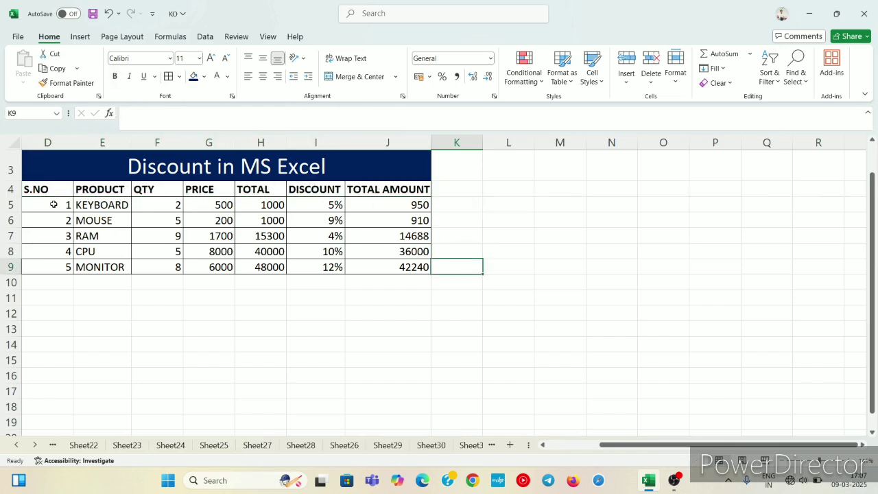
Fill the headings and product rows (D4:J9) with the standard green color.
drag(44, 190, 374, 267)
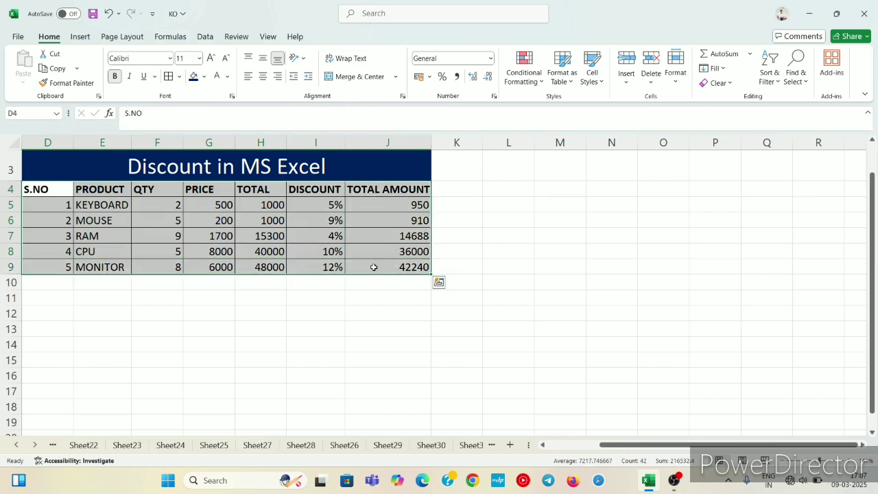
click(204, 77)
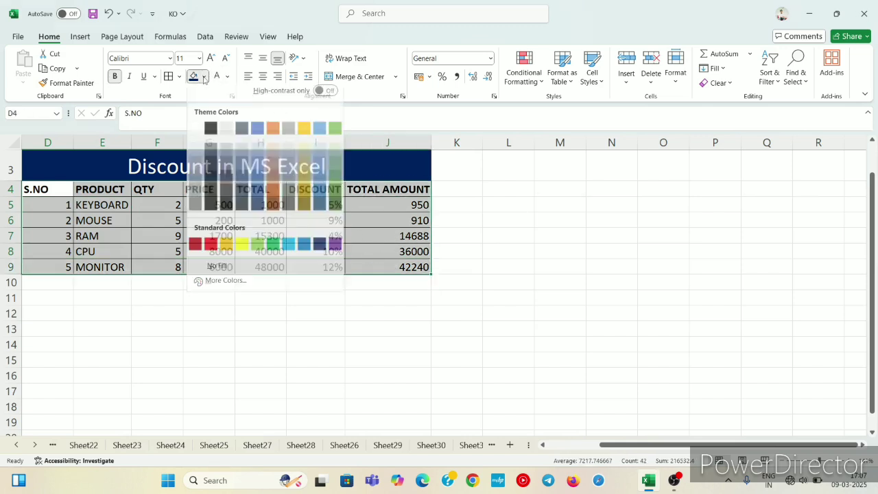
click(273, 251)
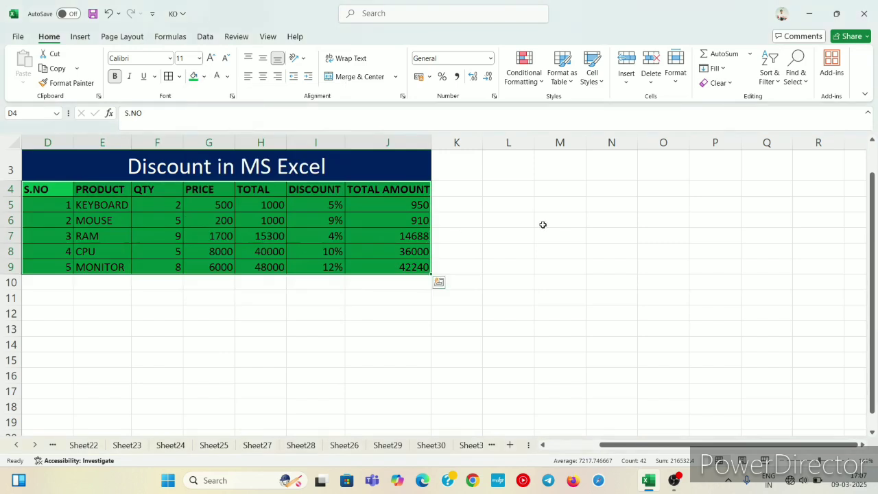
click(609, 233)
click(350, 325)
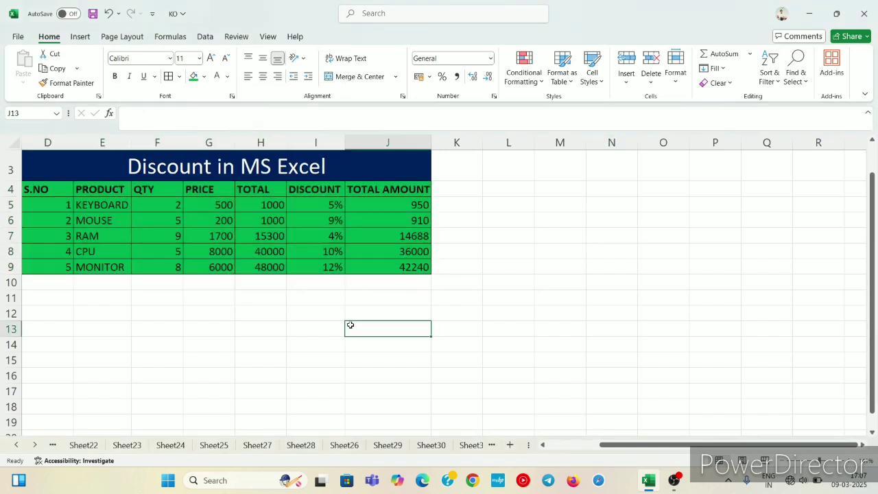
click(223, 322)
click(312, 309)
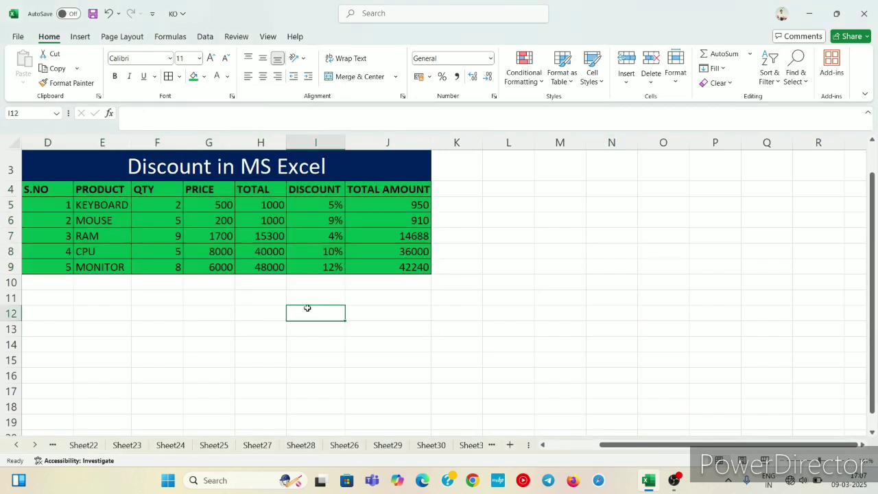
click(201, 312)
click(311, 325)
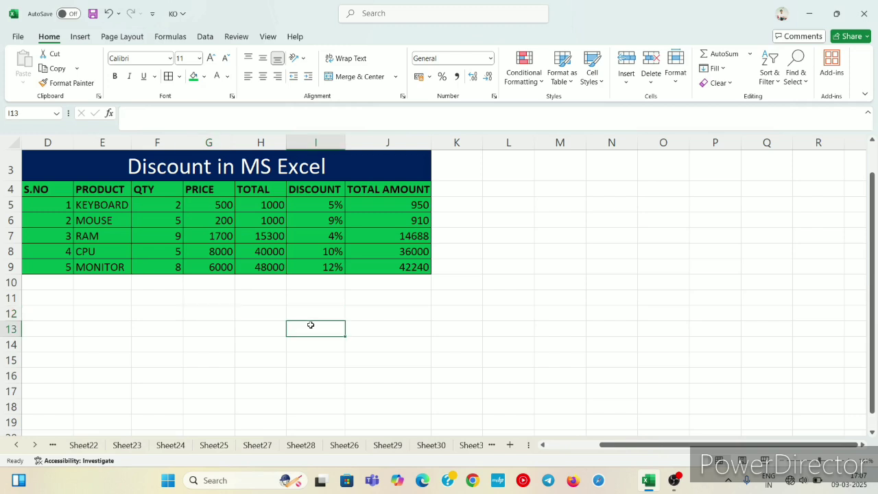
click(480, 373)
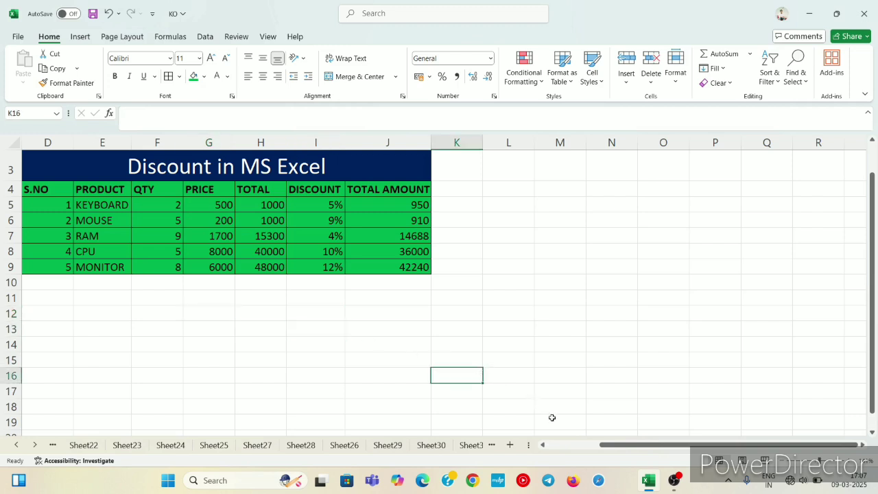